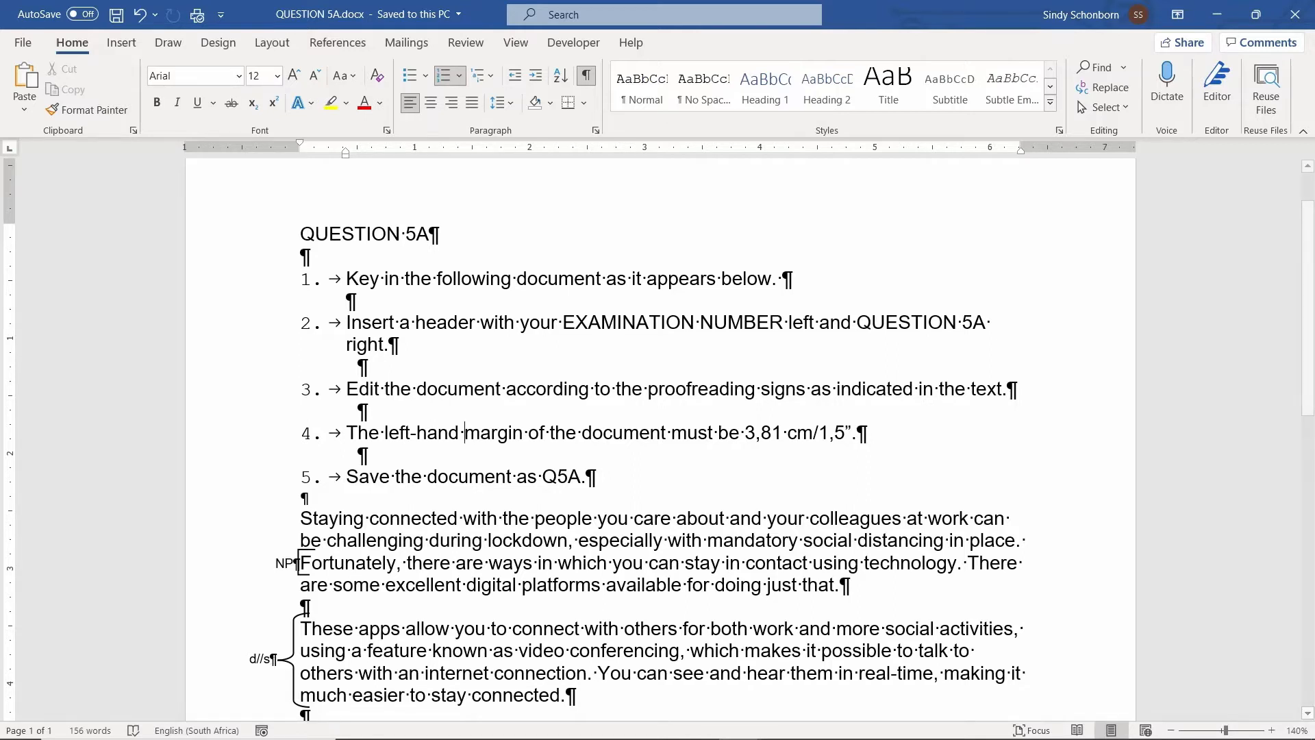
# Switch to the typed answer document and turn its formatting marks off and back on
pyautogui.moveTo(443, 738)
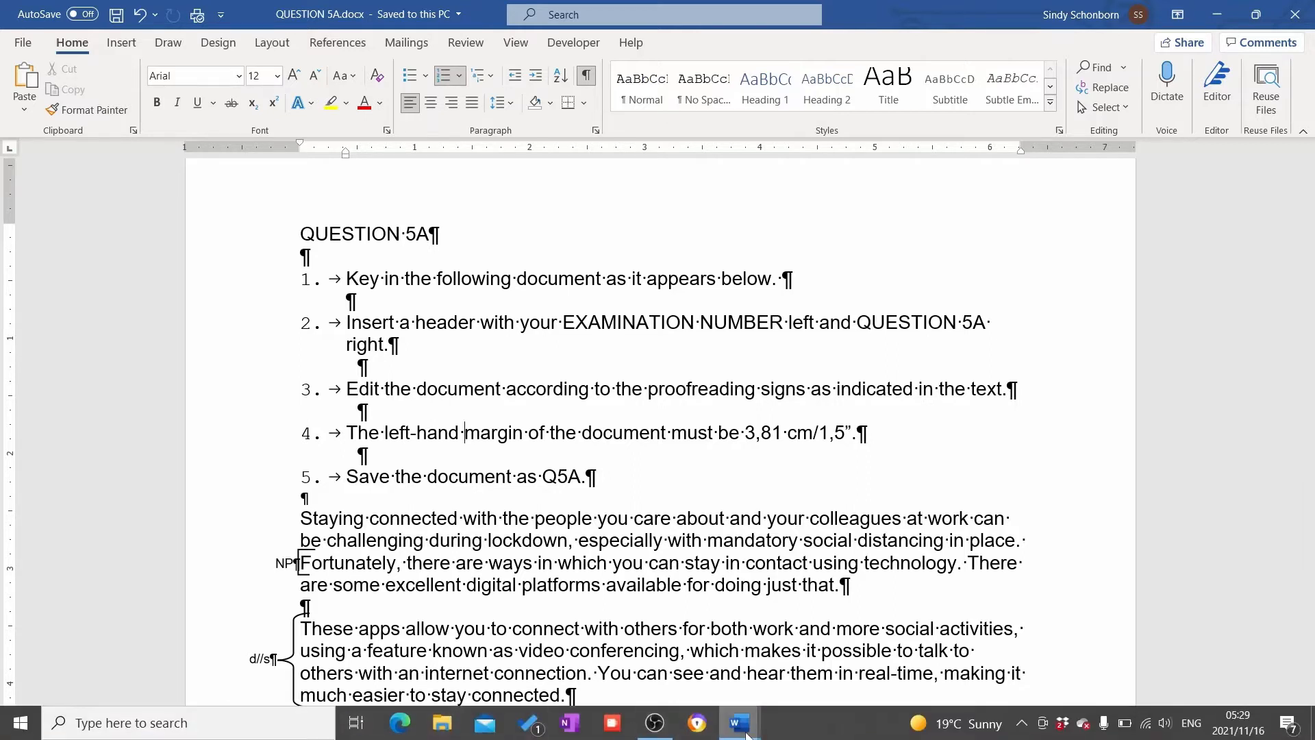
pyautogui.moveTo(739, 725)
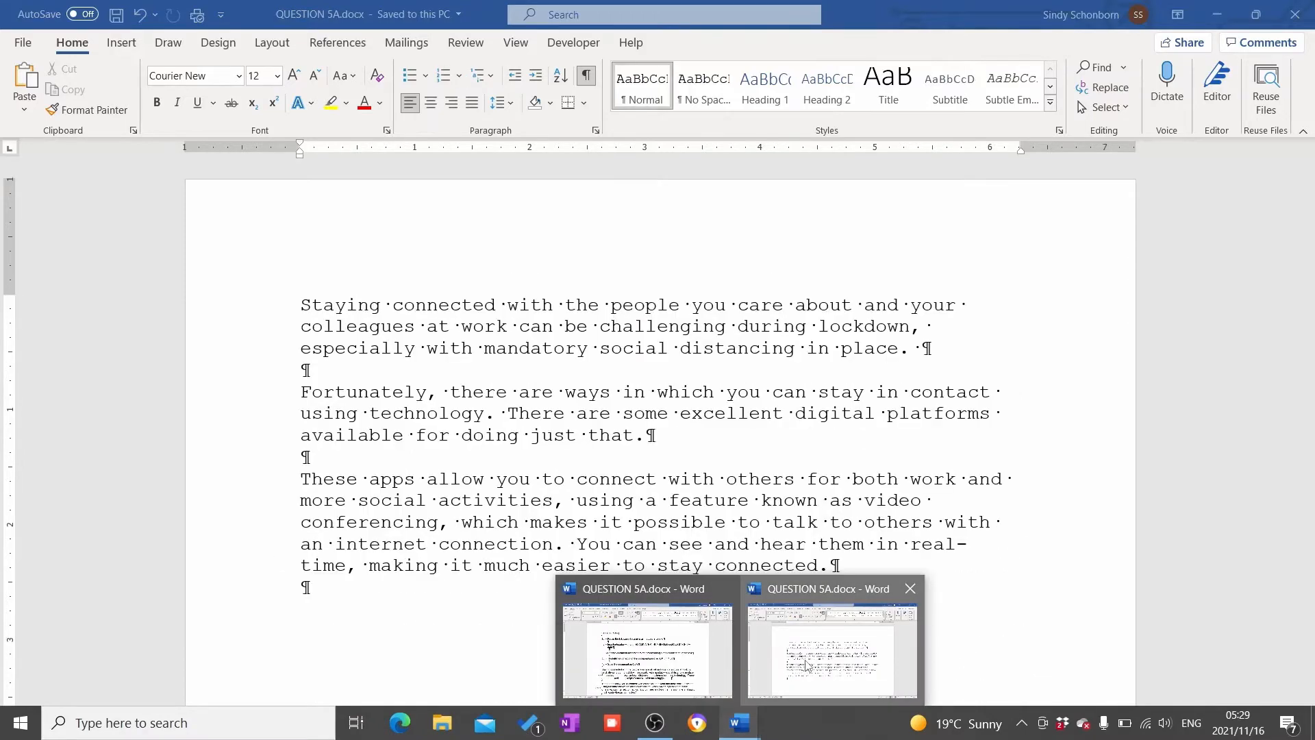
pyautogui.click(806, 664)
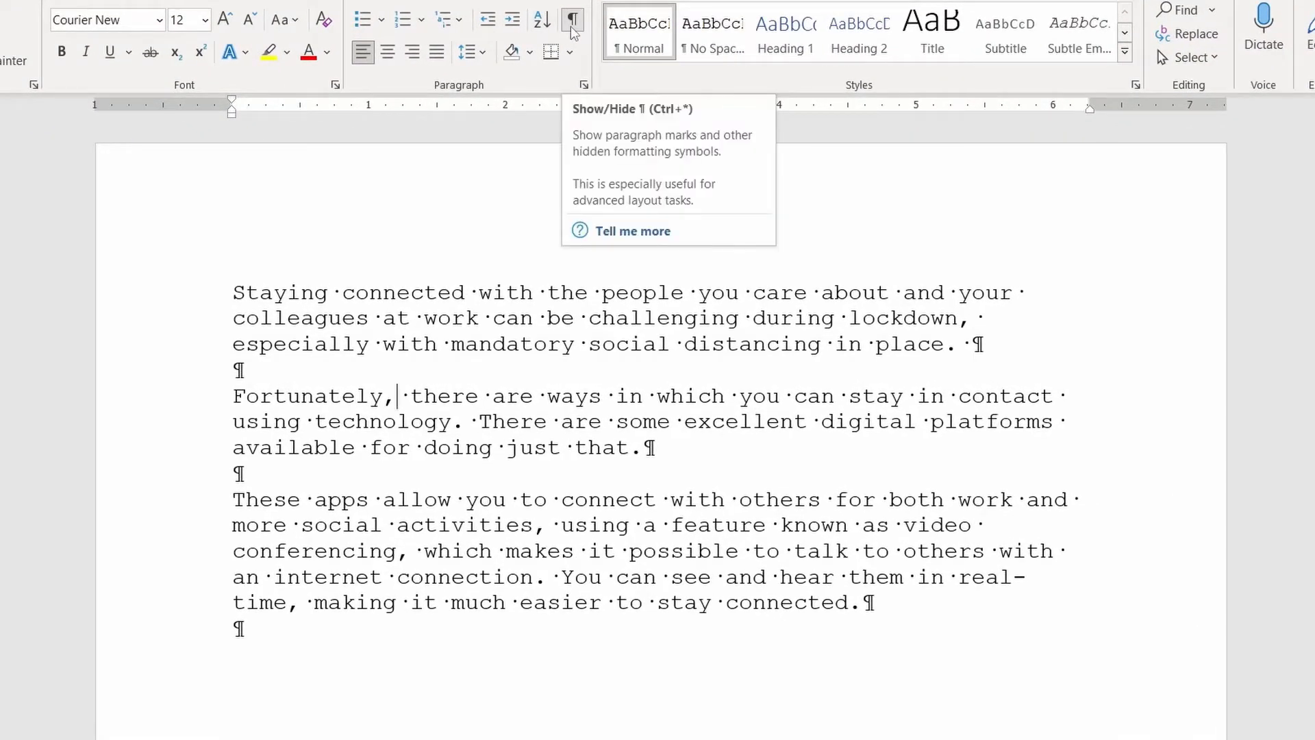
pyautogui.click(573, 31)
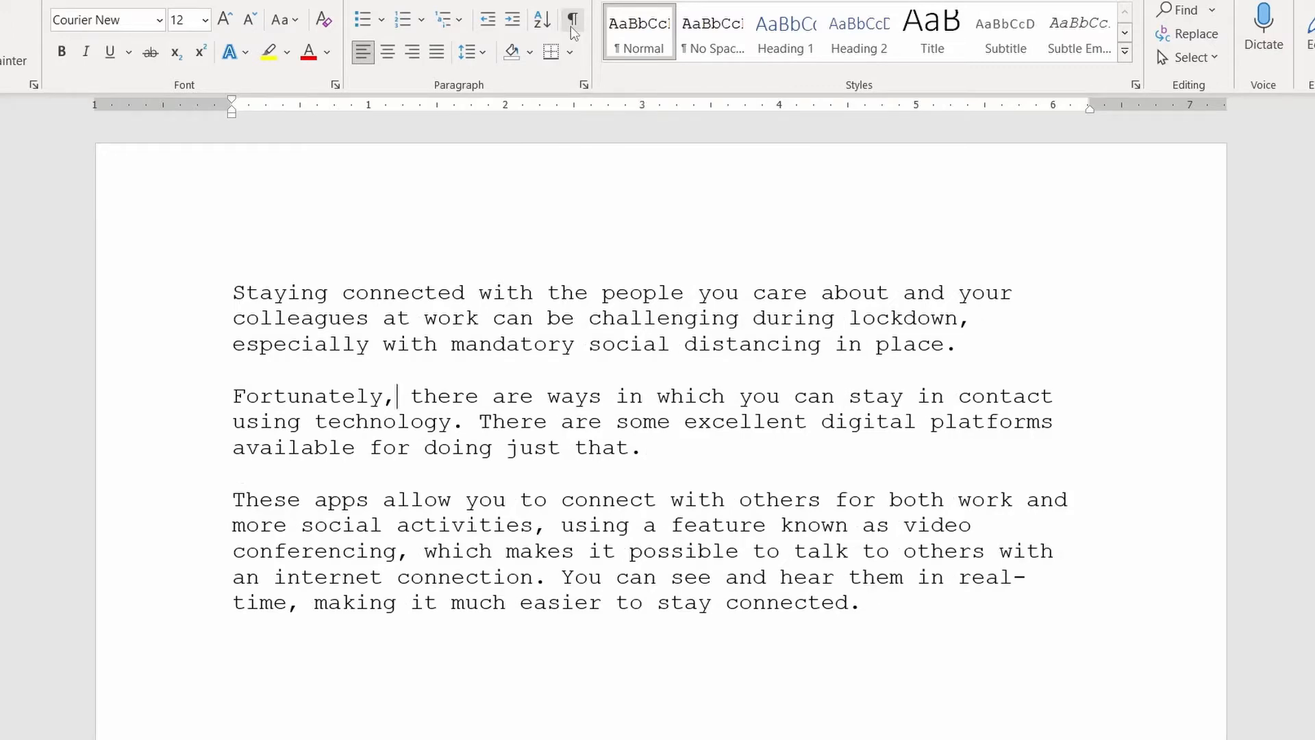
pyautogui.click(574, 31)
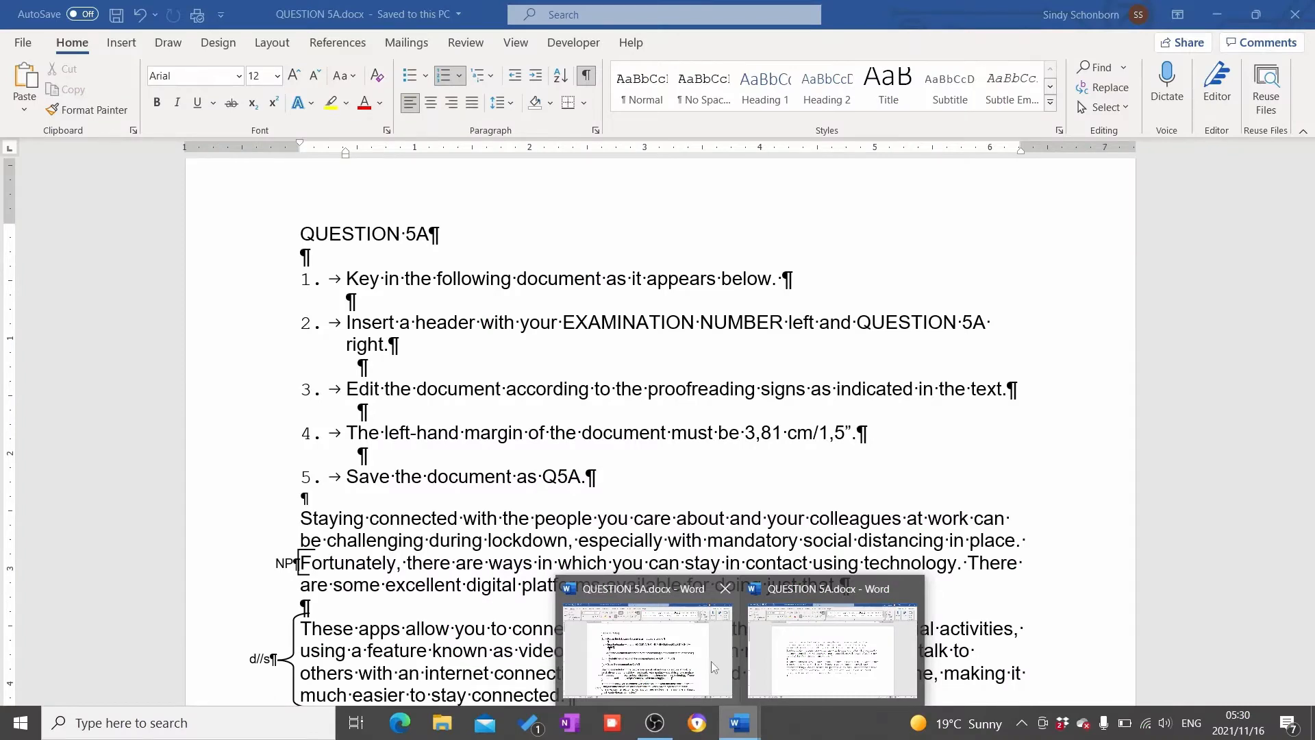
# Add a header to the typed document with the examination number on the left, S31 in the centre and QUESTION 5A on the right
pyautogui.click(767, 668)
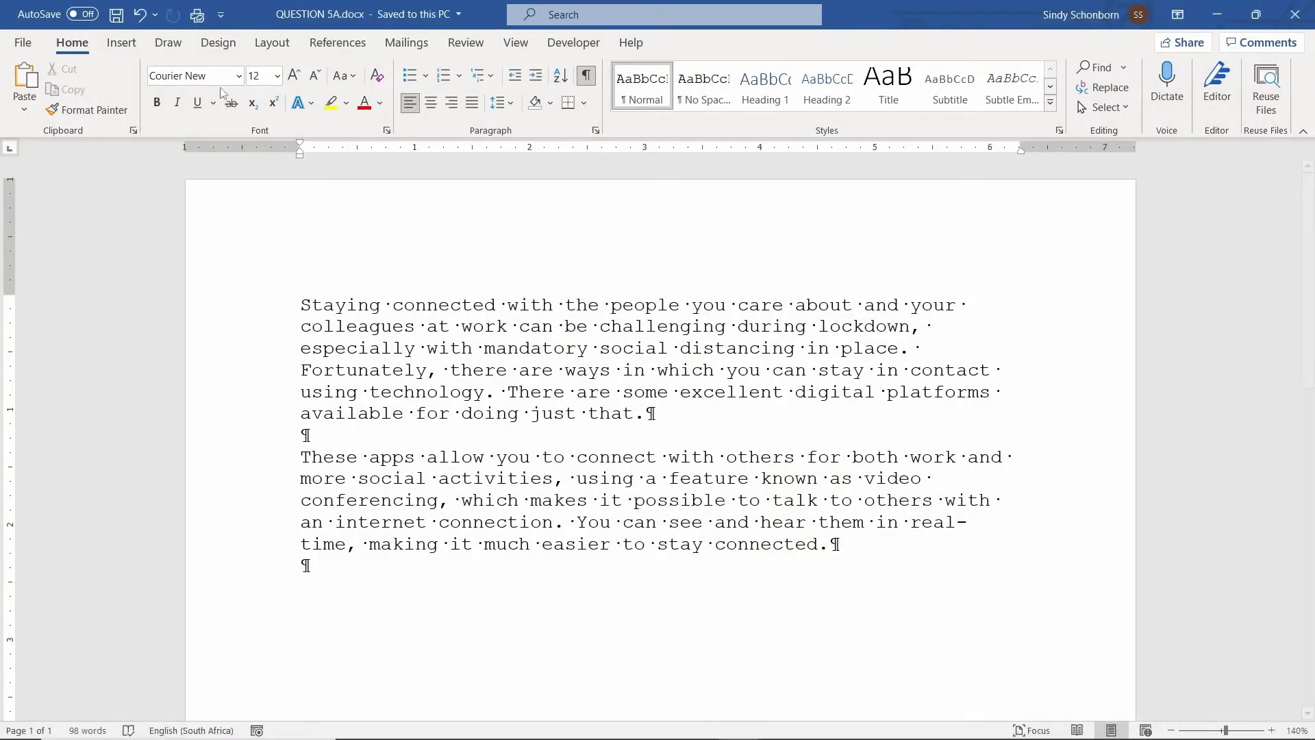
pyautogui.click(121, 44)
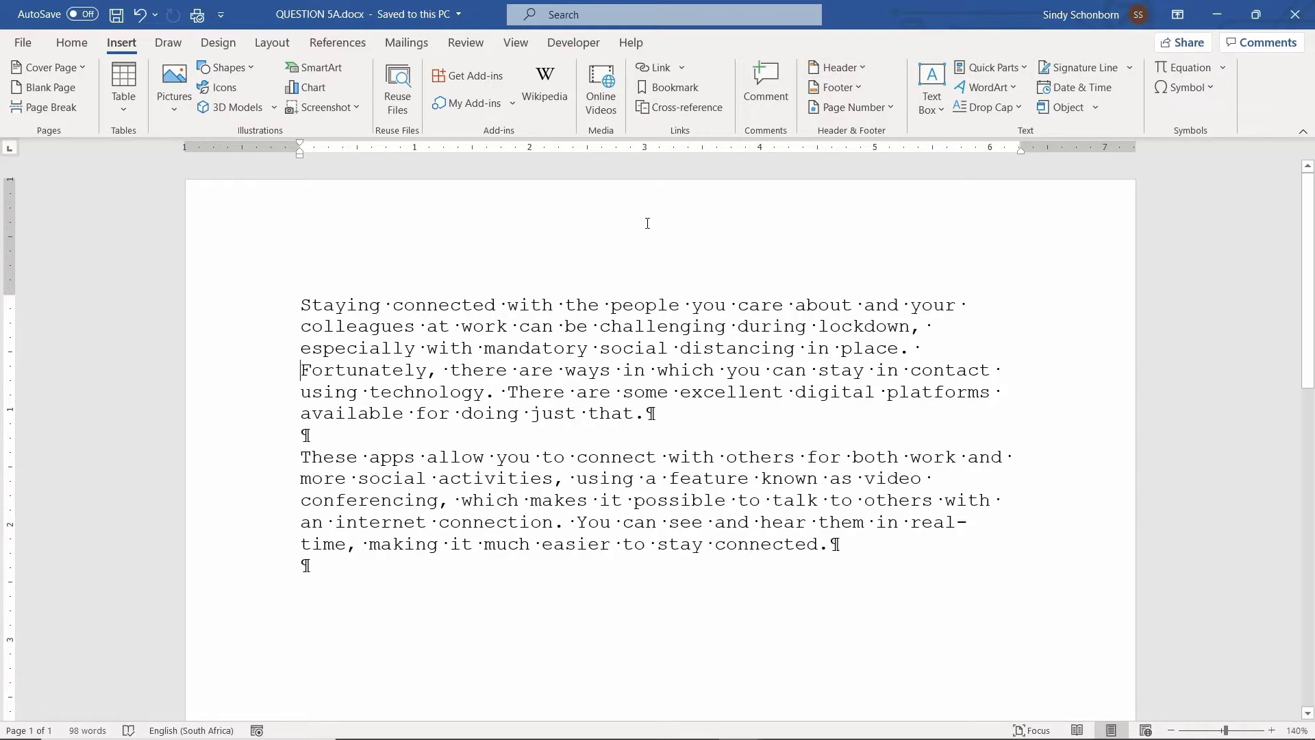
pyautogui.click(833, 68)
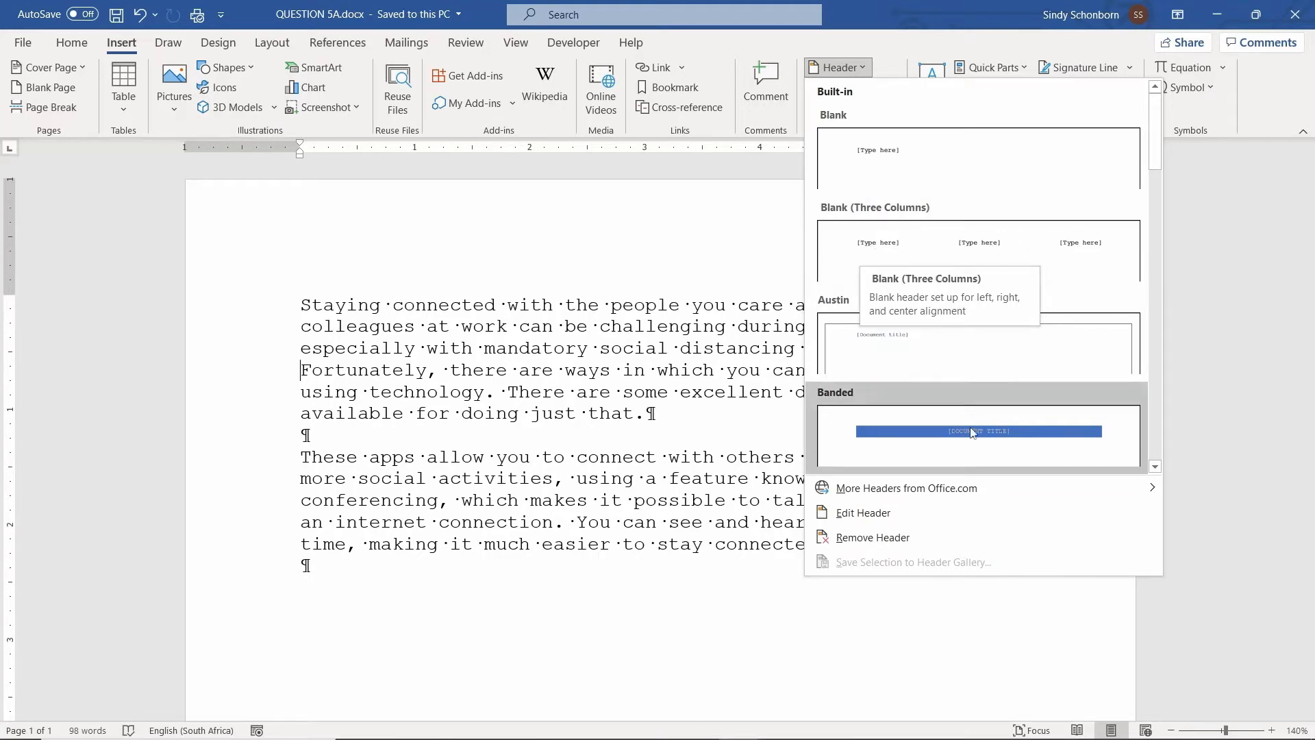
pyautogui.click(886, 515)
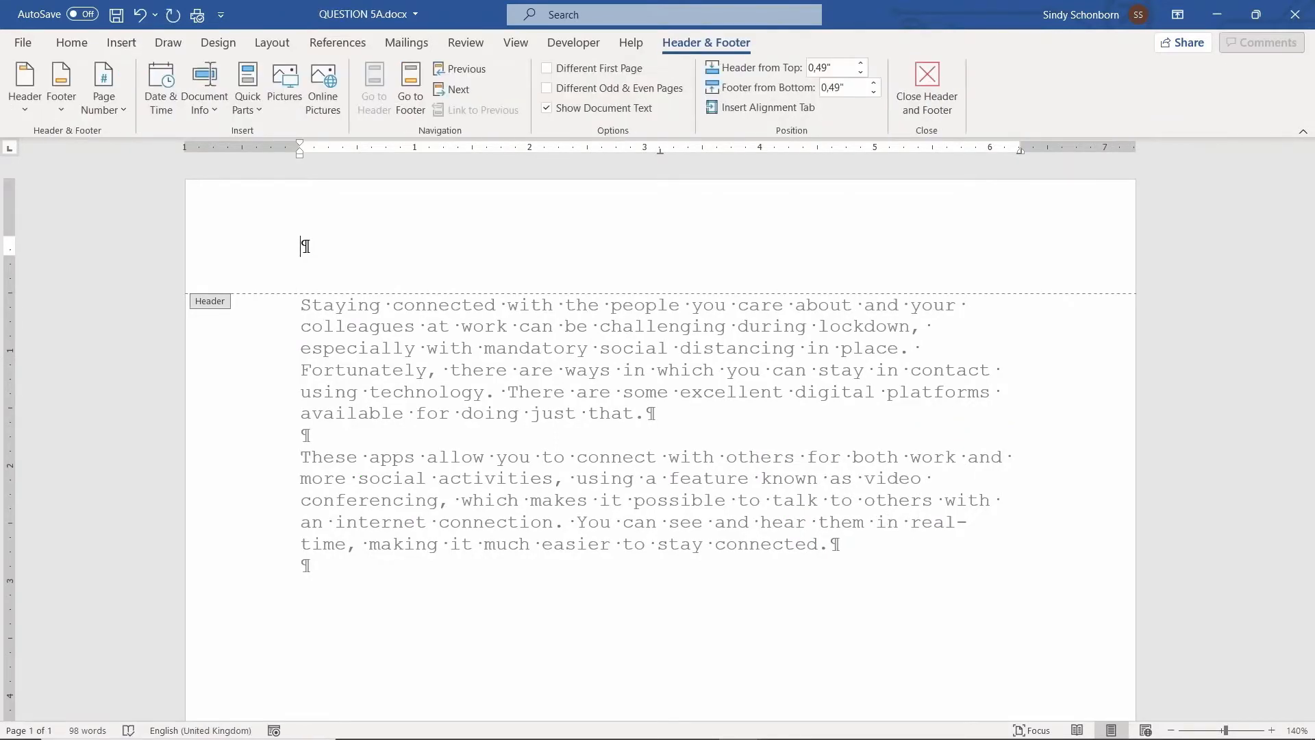
pyautogui.write('0123456789')
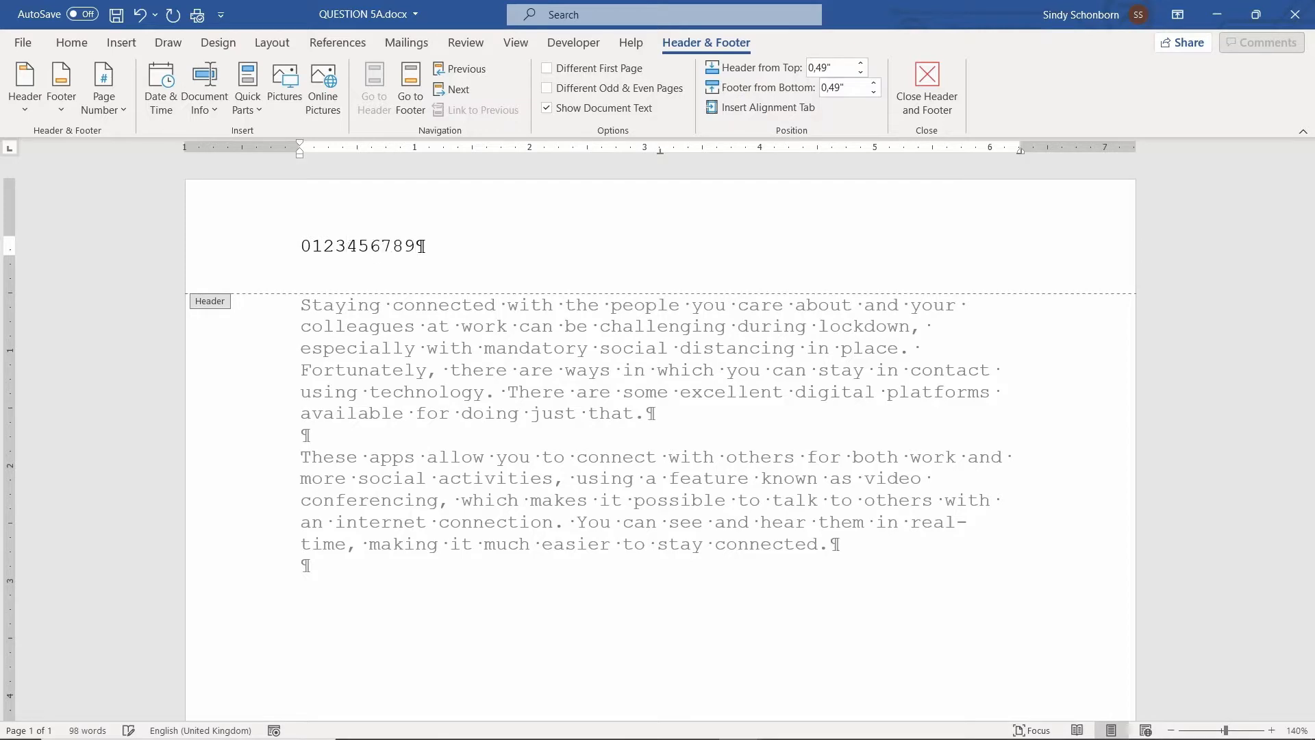
pyautogui.press('Tab')
pyautogui.write('S31')
pyautogui.press('Tab')
pyautogui.write('QUESTION')
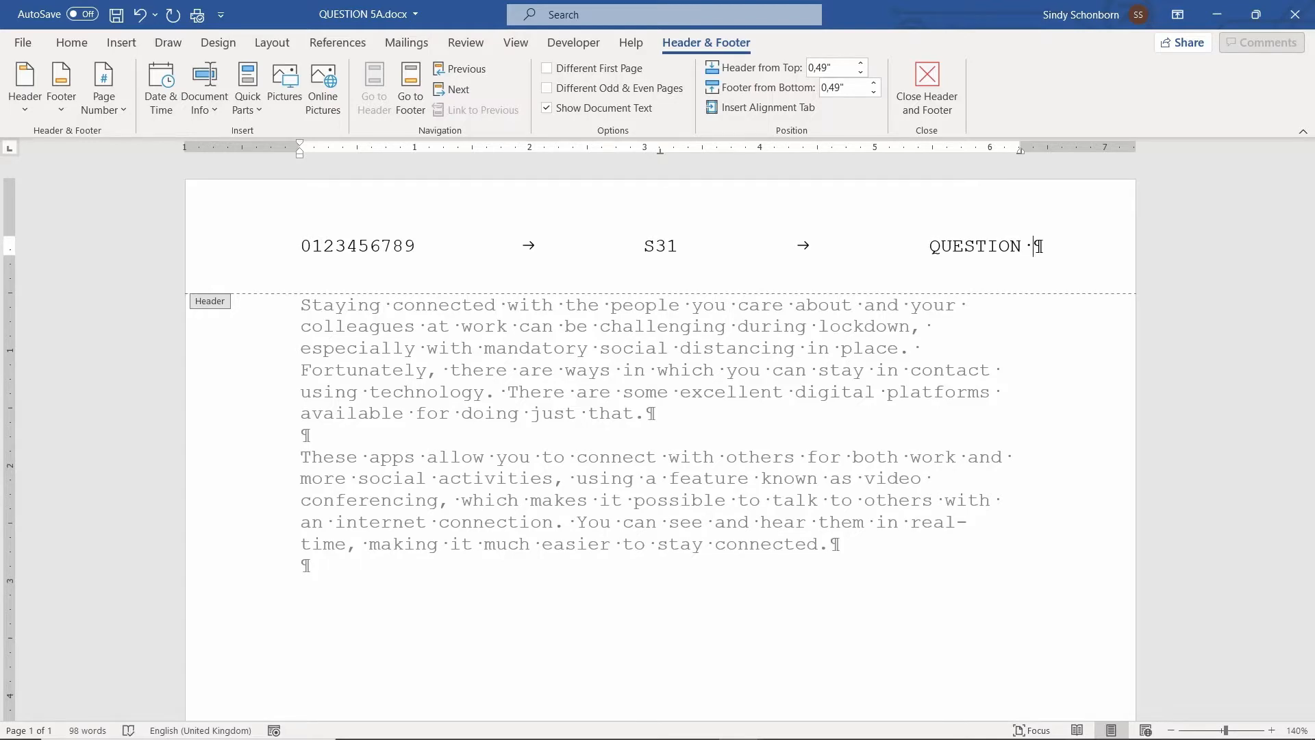
pyautogui.write(' 5A')
# Check the header and proofreading instructions in the question document and return to the typed document
pyautogui.moveTo(1012, 720)
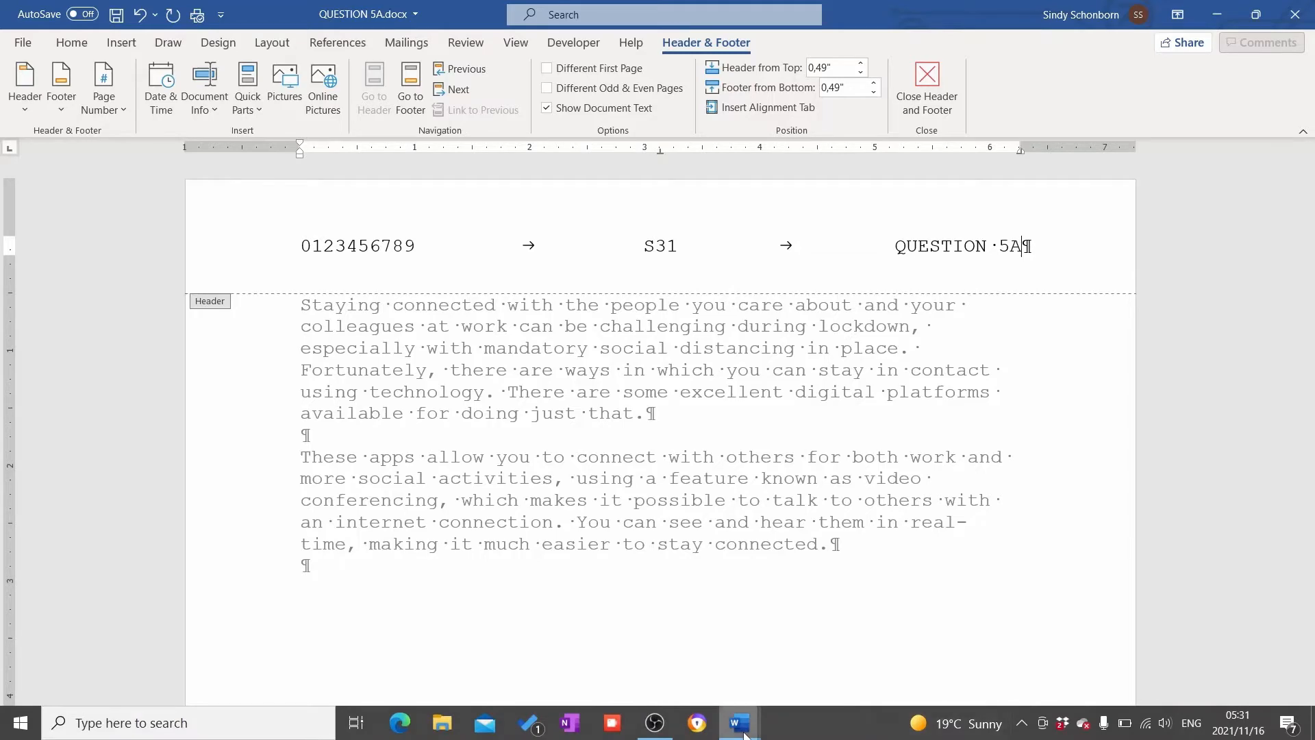
pyautogui.moveTo(743, 727)
pyautogui.moveTo(690, 672)
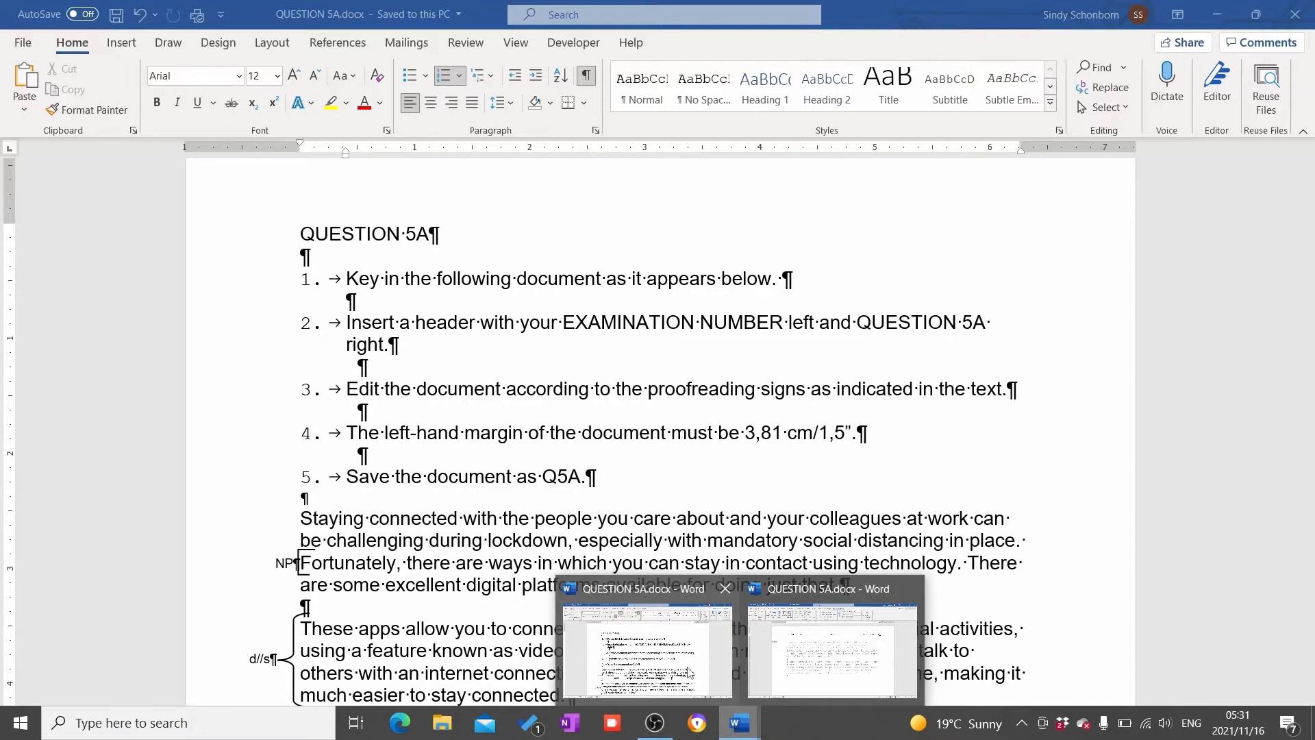
pyautogui.click(689, 671)
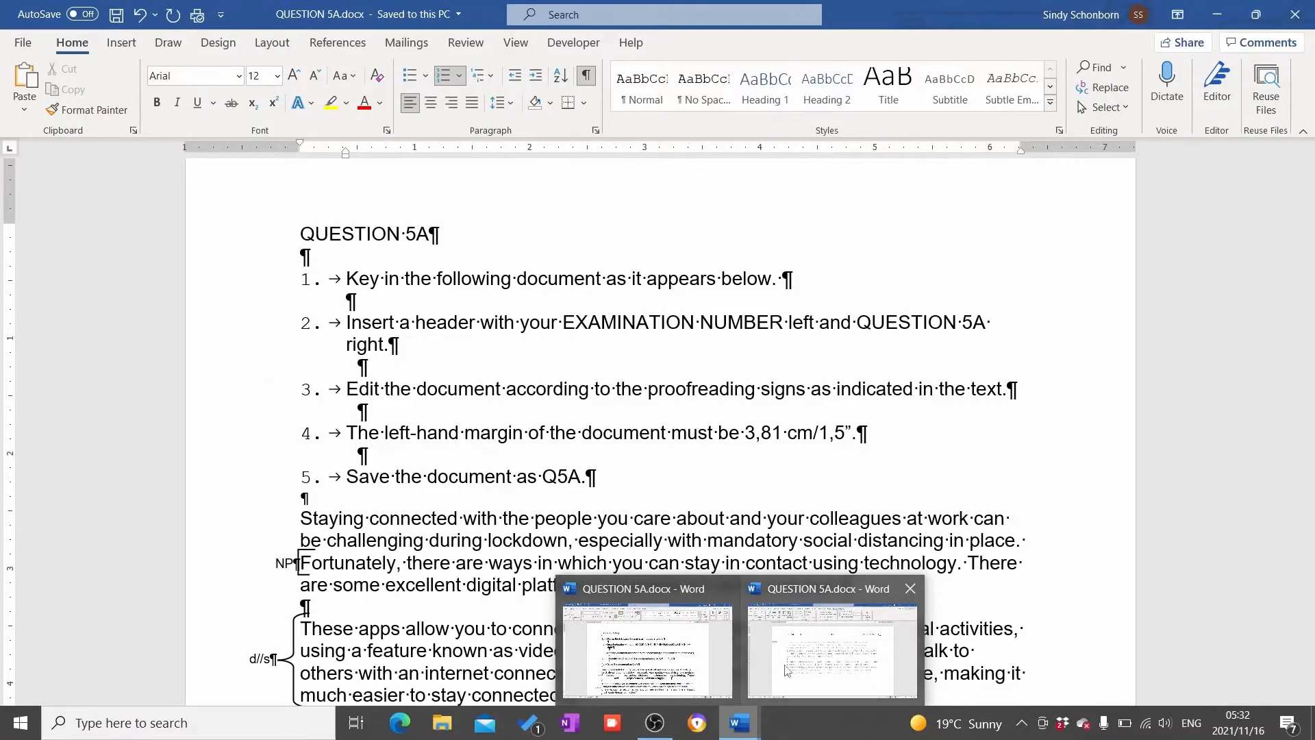
pyautogui.click(784, 677)
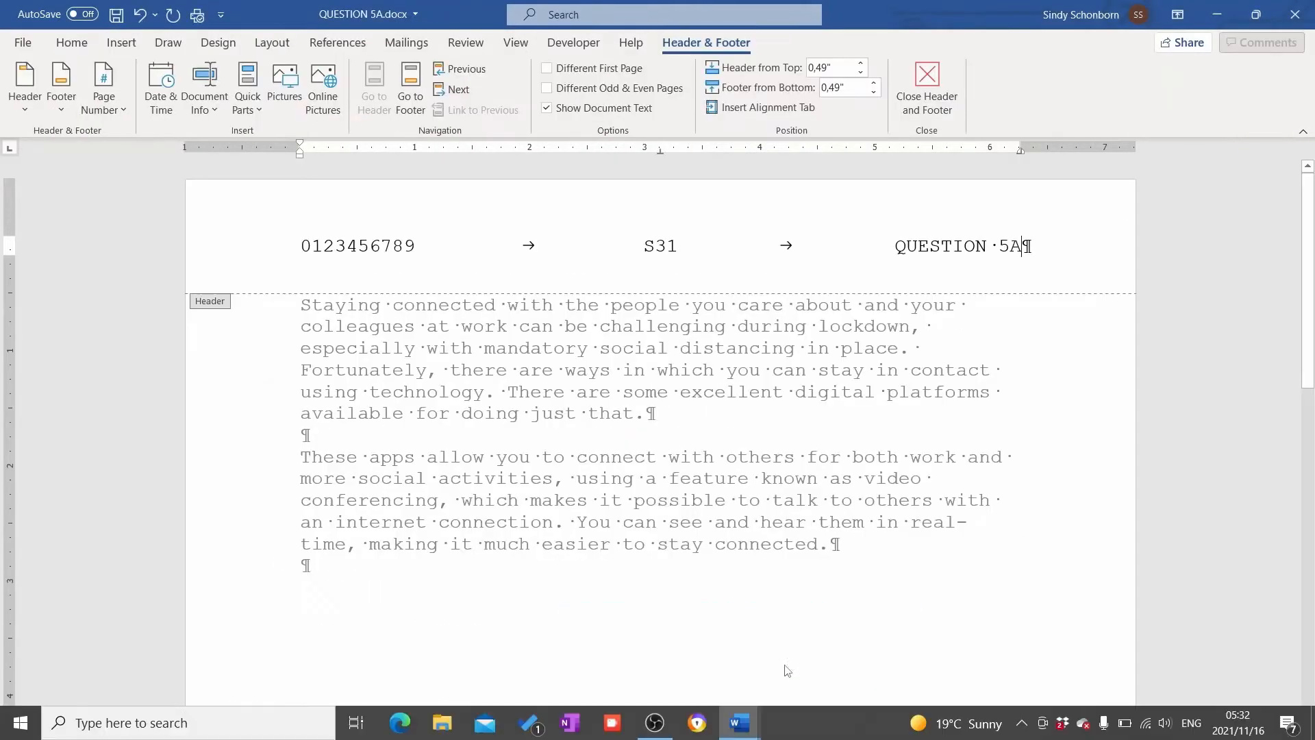
# Exit the header, reopen it for editing and close it again to return to the body text
pyautogui.doubleClick(725, 418)
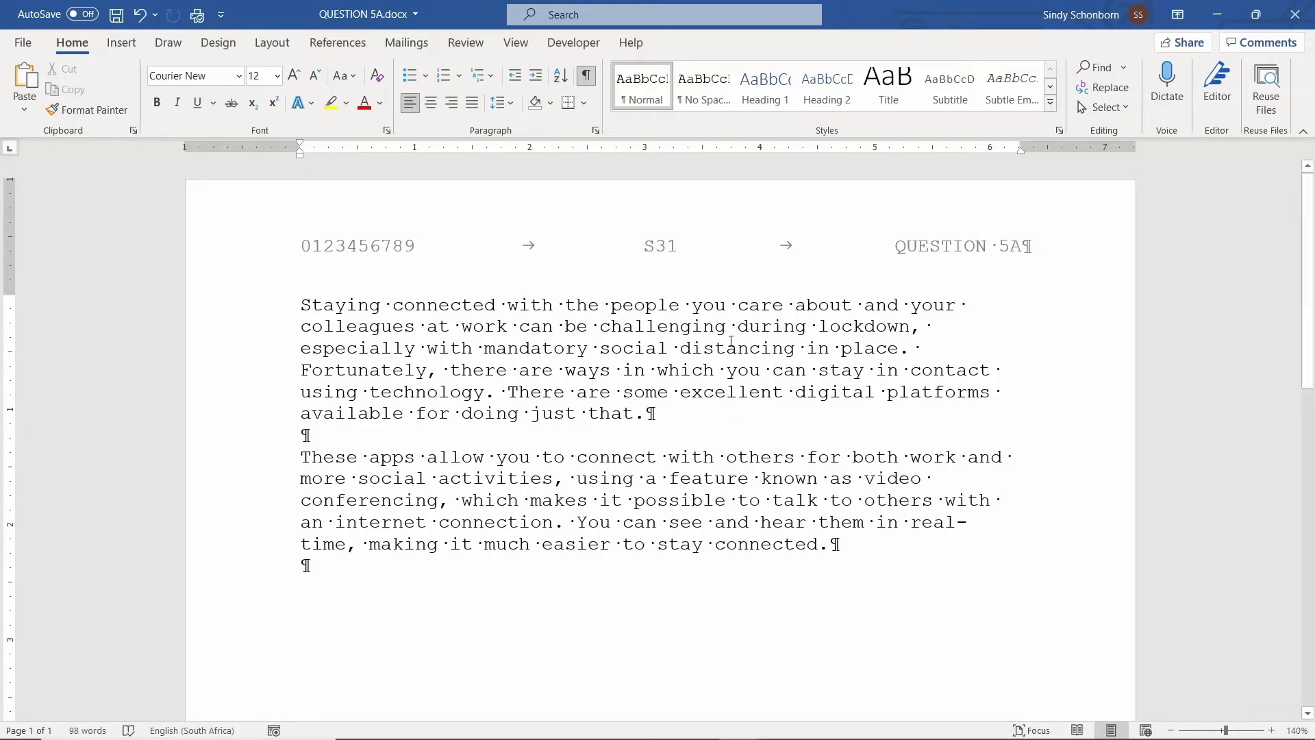
pyautogui.doubleClick(722, 242)
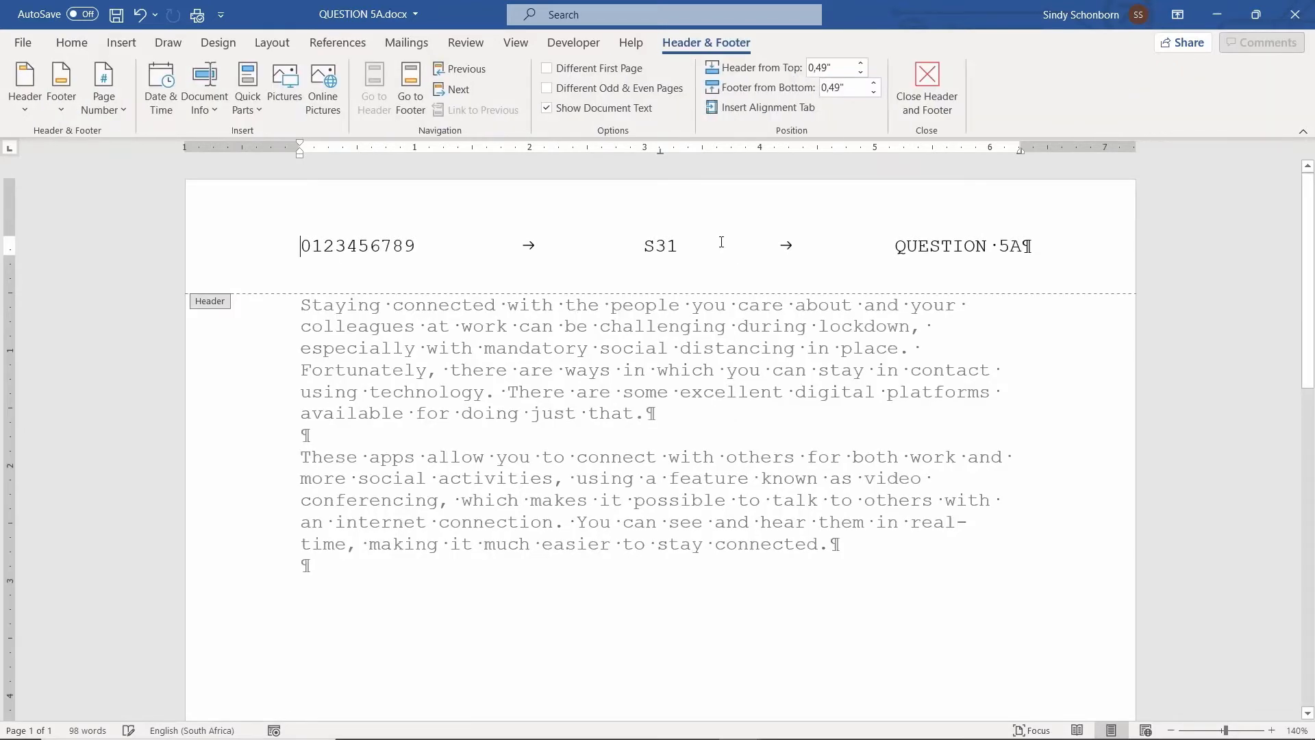
pyautogui.click(923, 97)
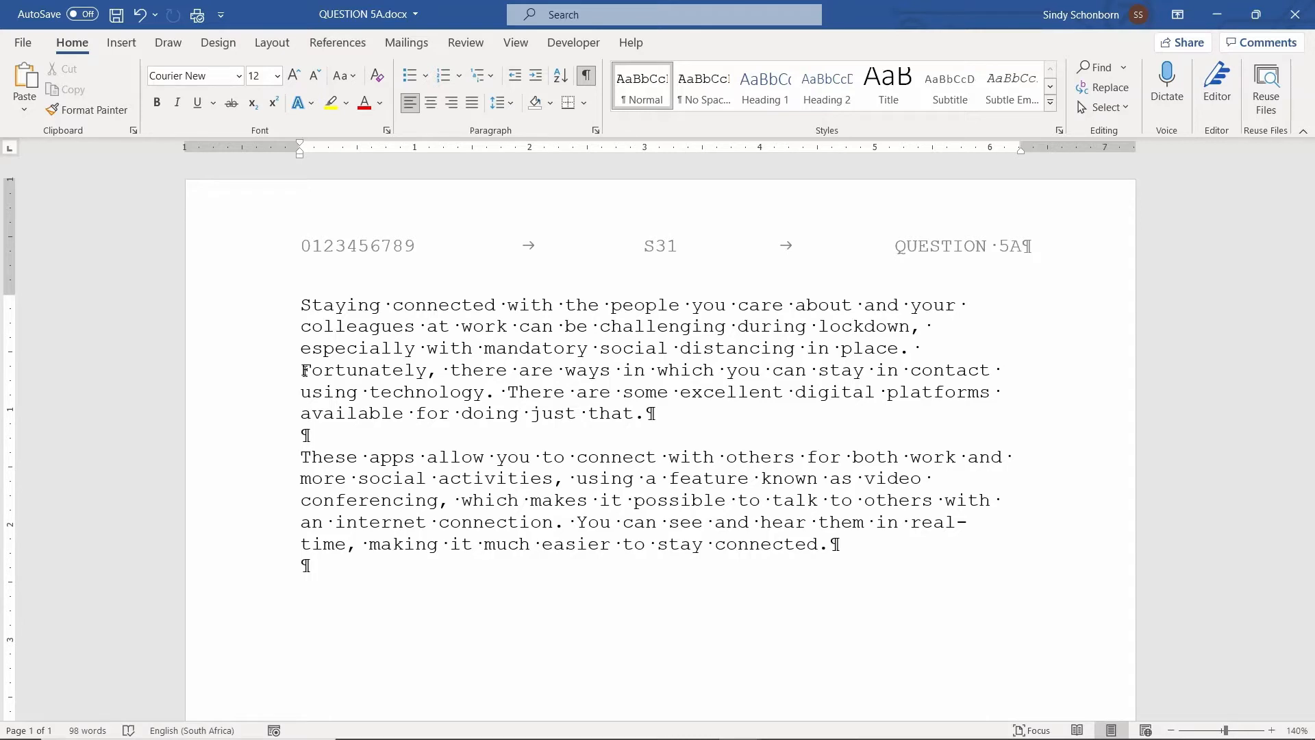
# Start a new paragraph at "Fortunately," separated from the preceding text by a blank line
pyautogui.click(304, 371)
pyautogui.press('Return')
pyautogui.press('Return')
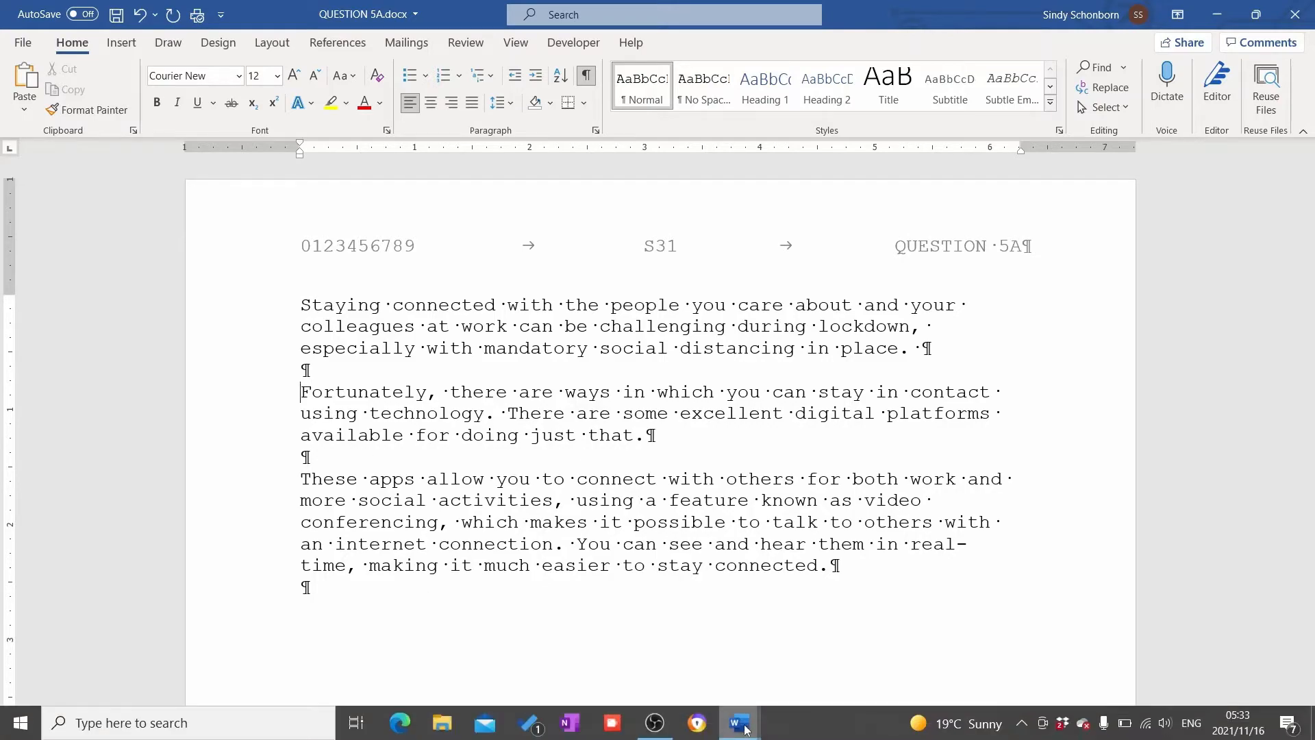
# Examine the proofreading signs beside the text in the question document with its formatting marks hidden
pyautogui.moveTo(742, 725)
pyautogui.click(674, 693)
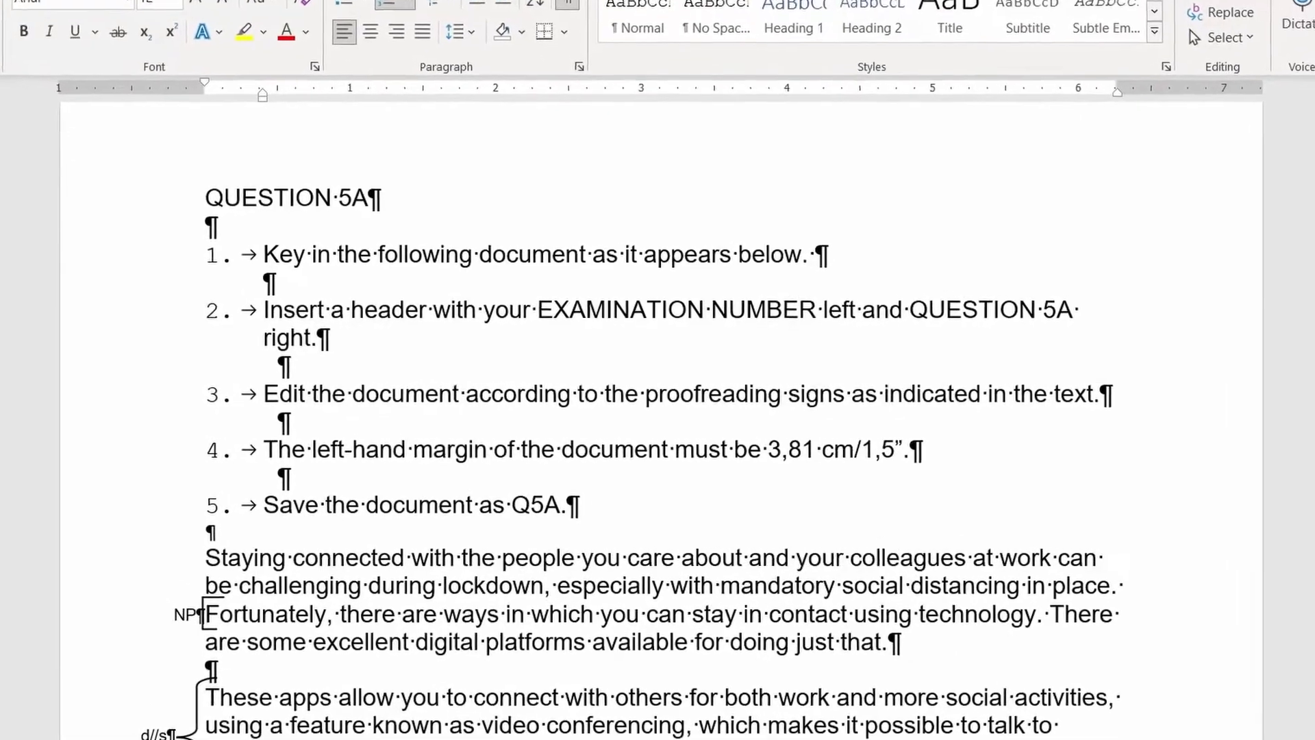
pyautogui.scroll(-3, 532, 436)
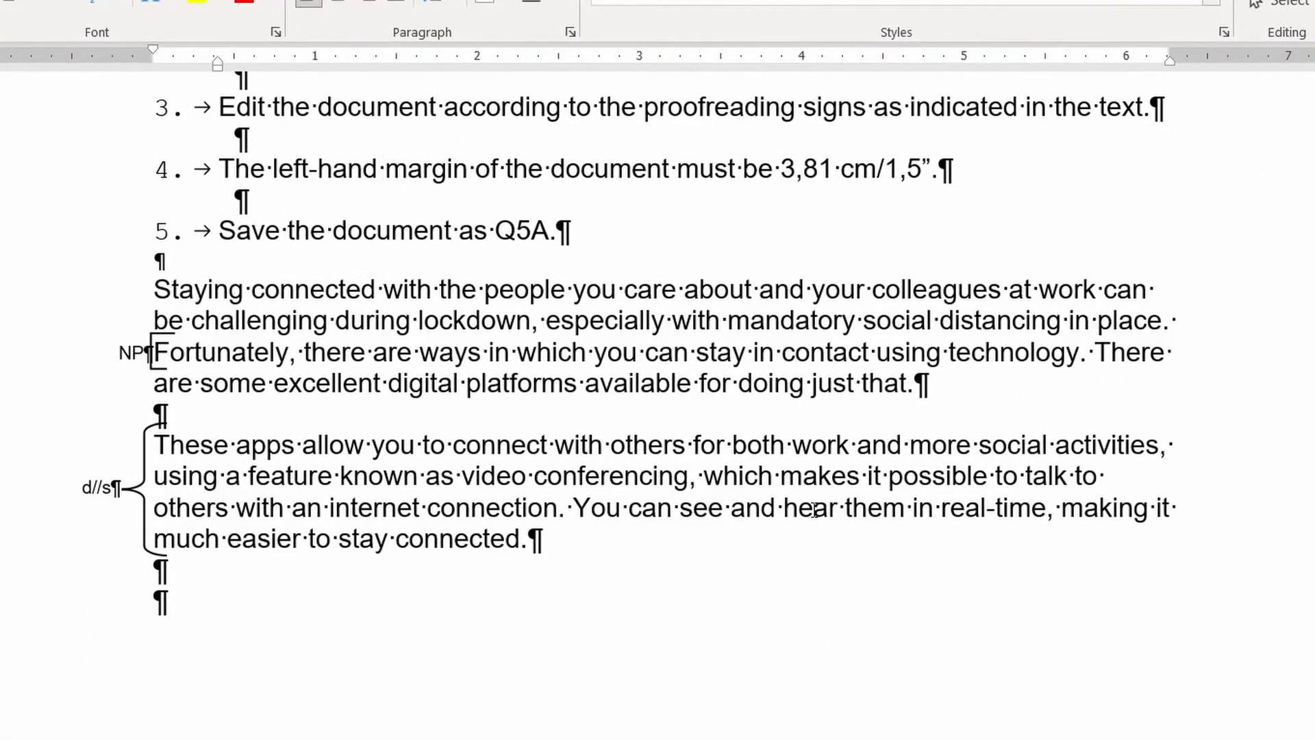
pyautogui.click(385, 169)
pyautogui.hotkey('ctrl', 'shift', '8')
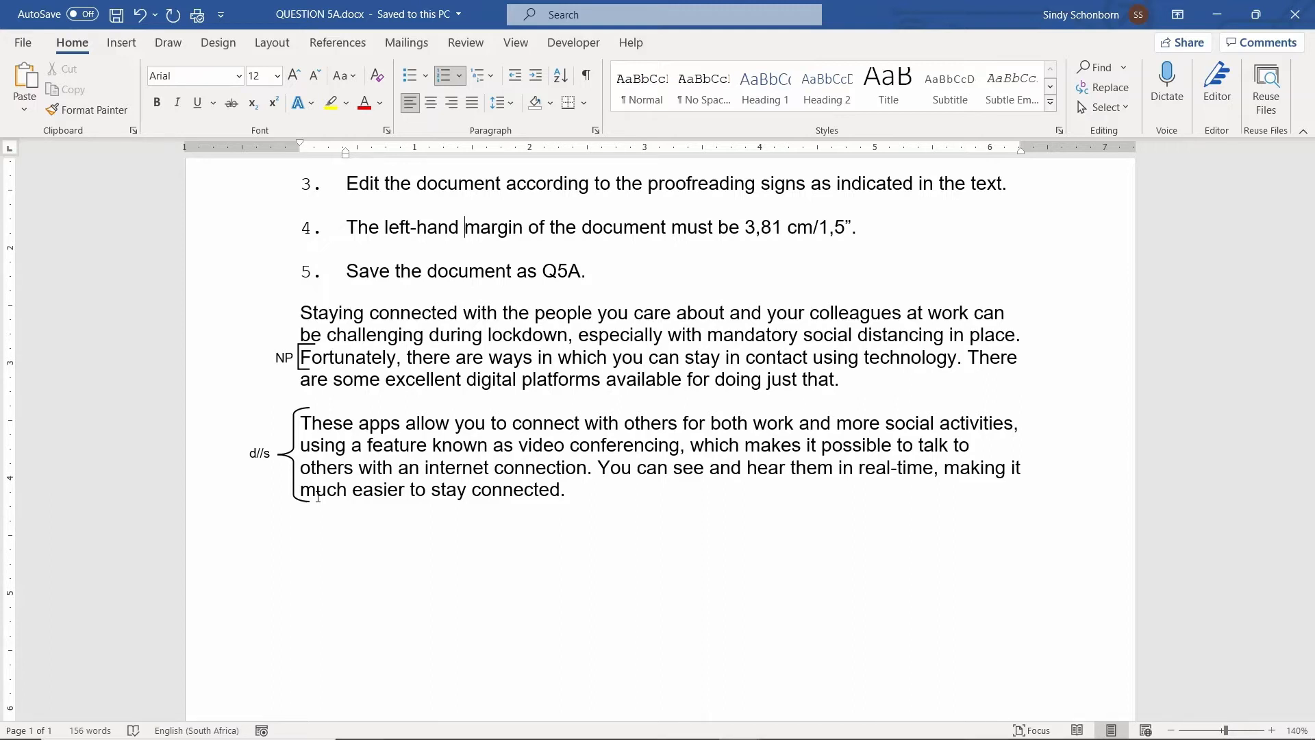
pyautogui.click(317, 496)
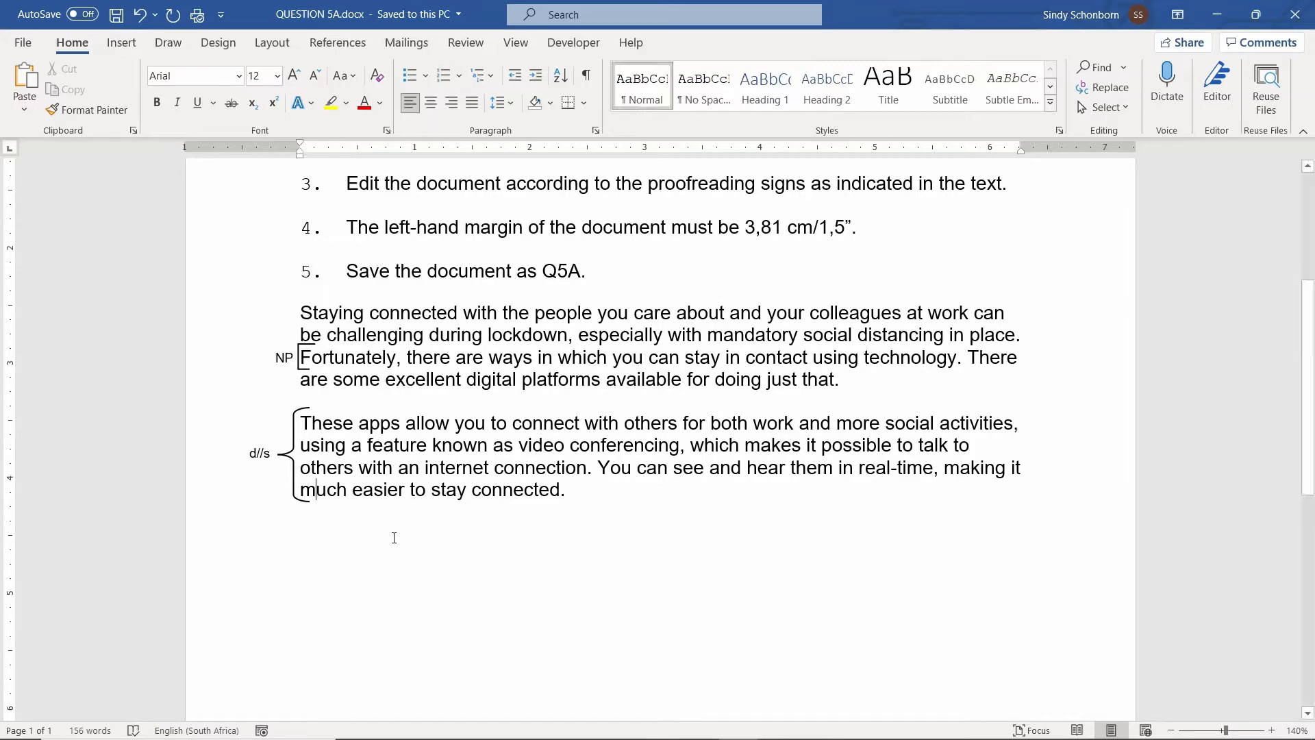
# Return to the typed document and add an extra blank line after the last paragraph
pyautogui.moveTo(745, 732)
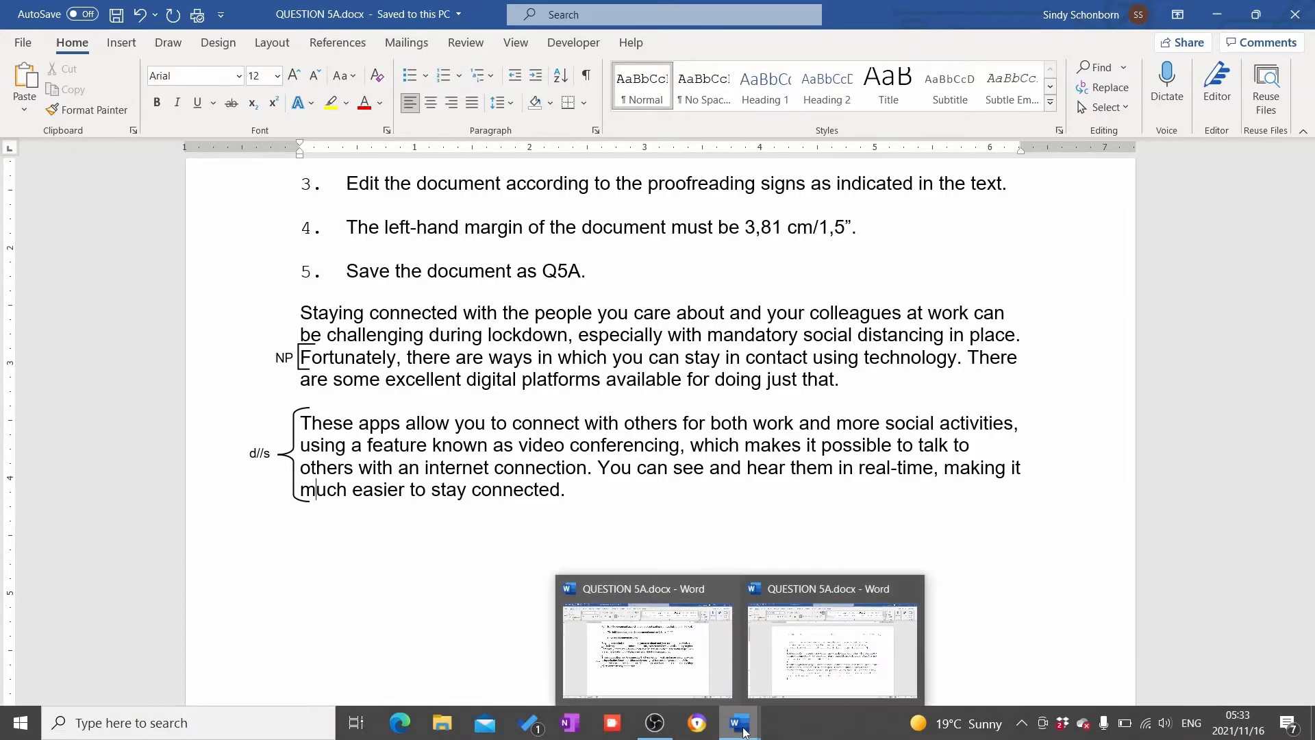
pyautogui.click(786, 672)
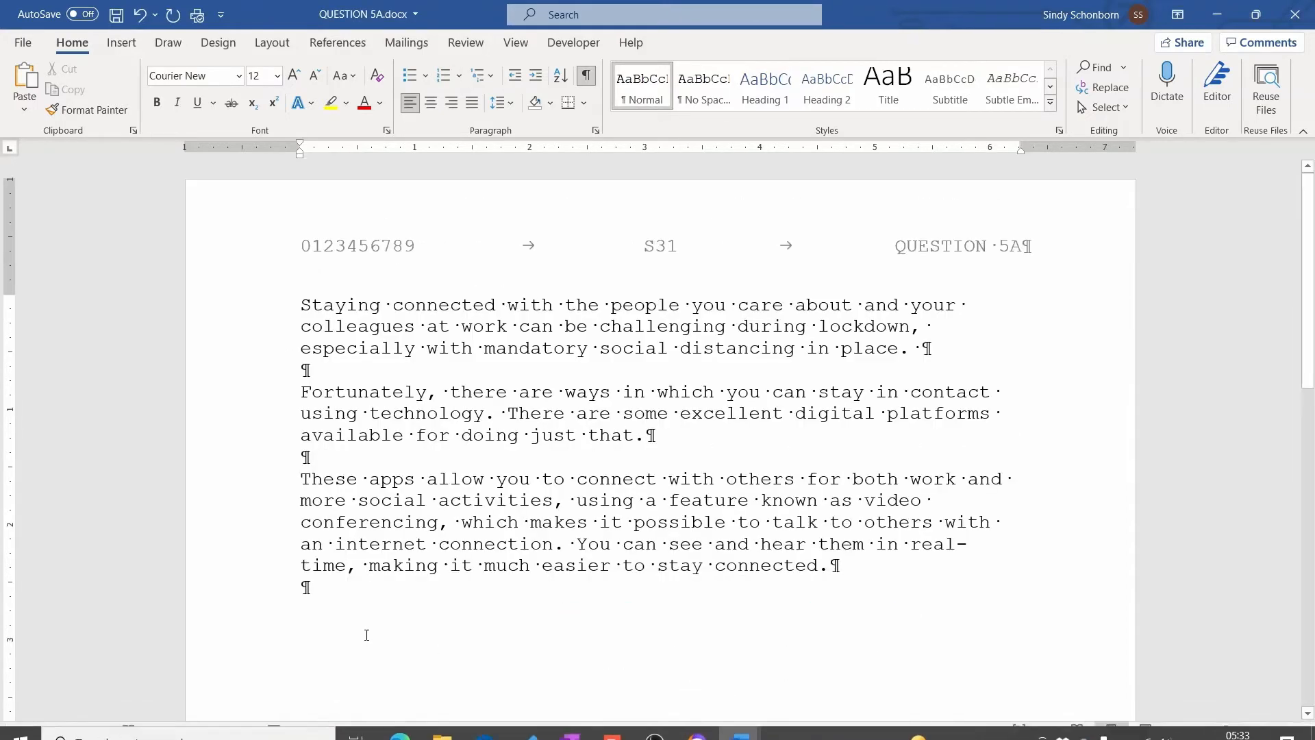
pyautogui.click(308, 587)
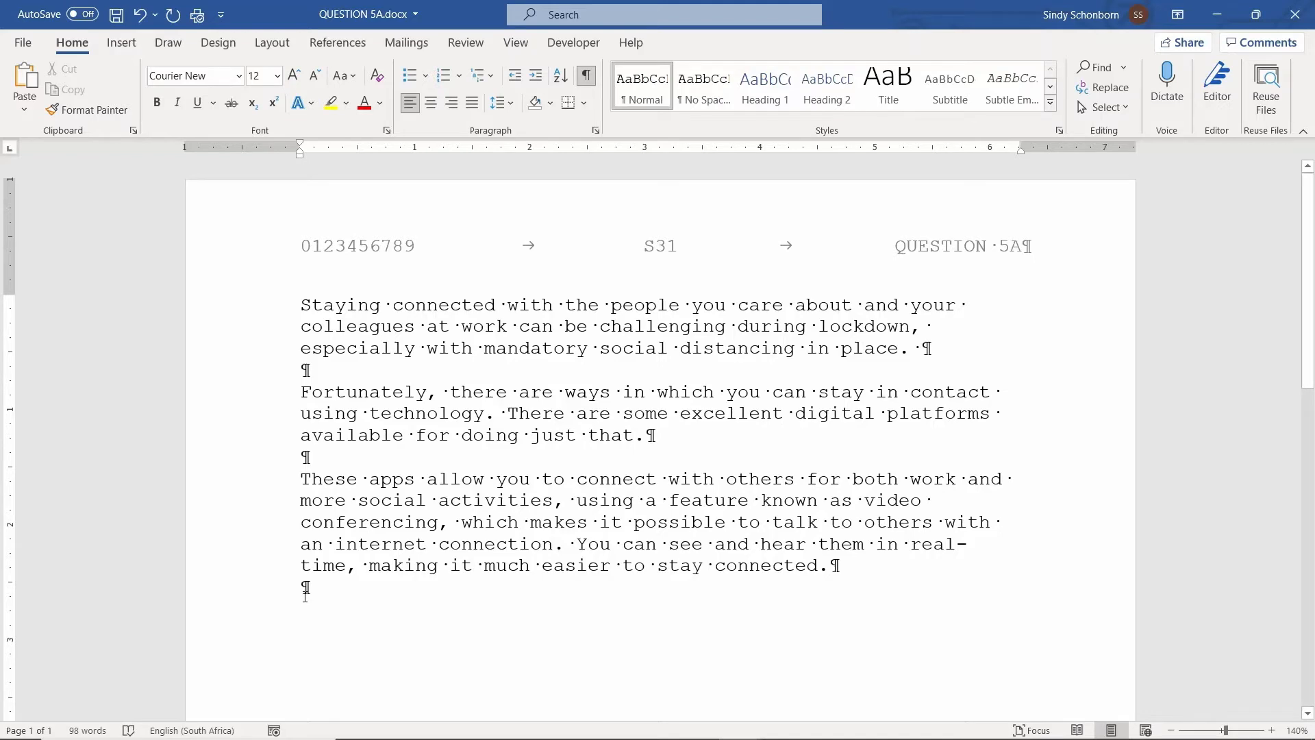
pyautogui.press('Return')
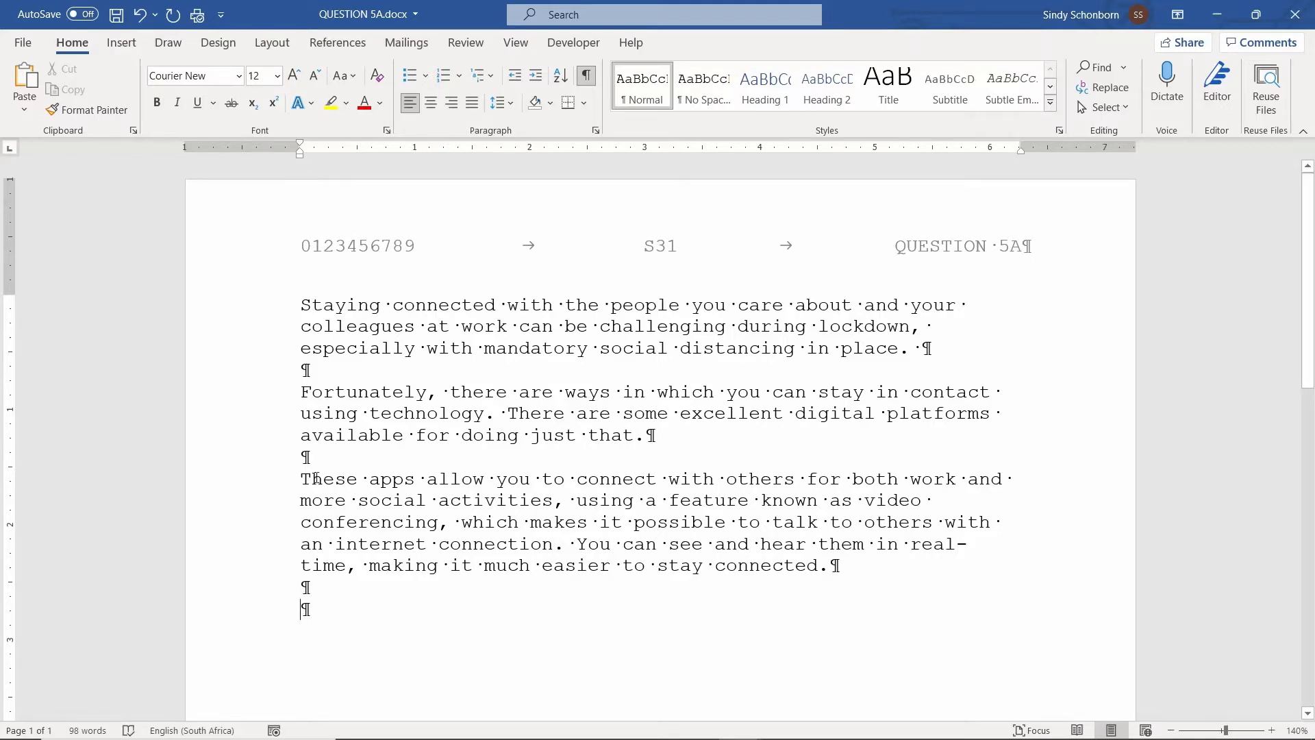
# Set the line spacing of the paragraph beginning "These apps allow you to connect" to Double
pyautogui.moveTo(303, 478); pyautogui.dragTo(851, 598)
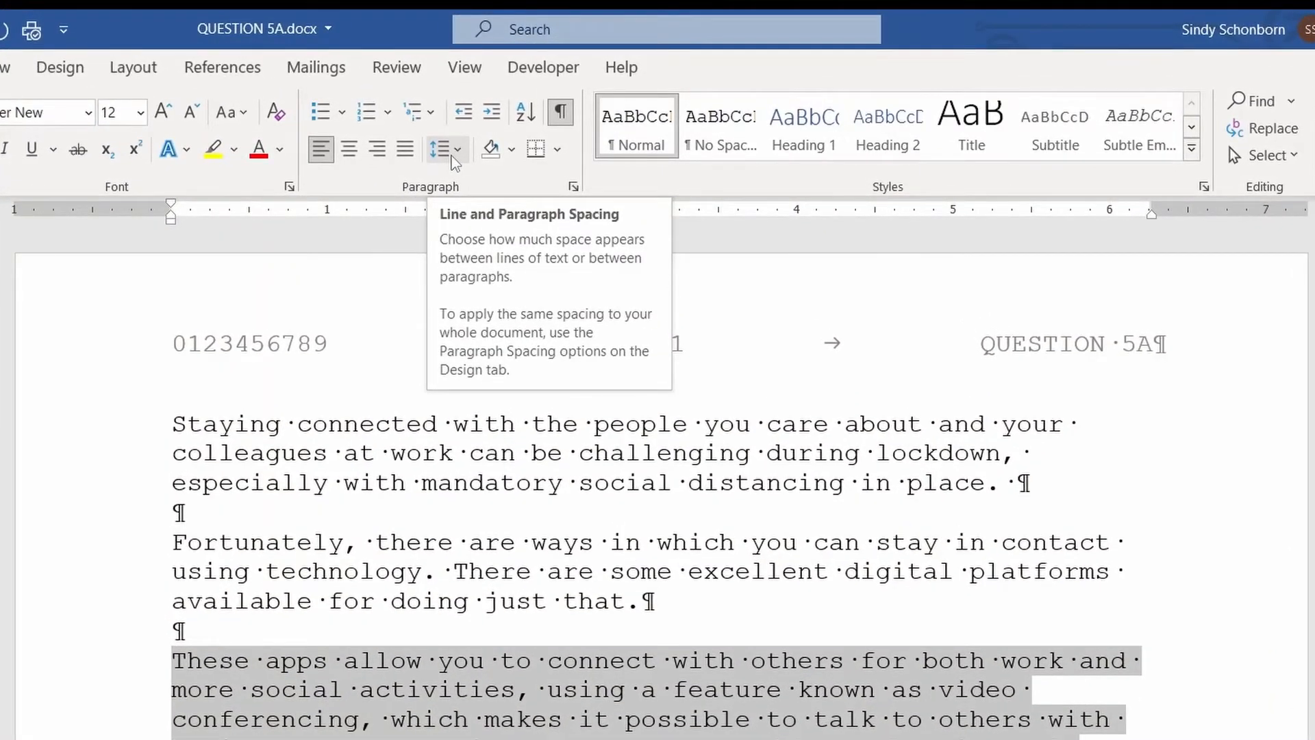
pyautogui.click(451, 162)
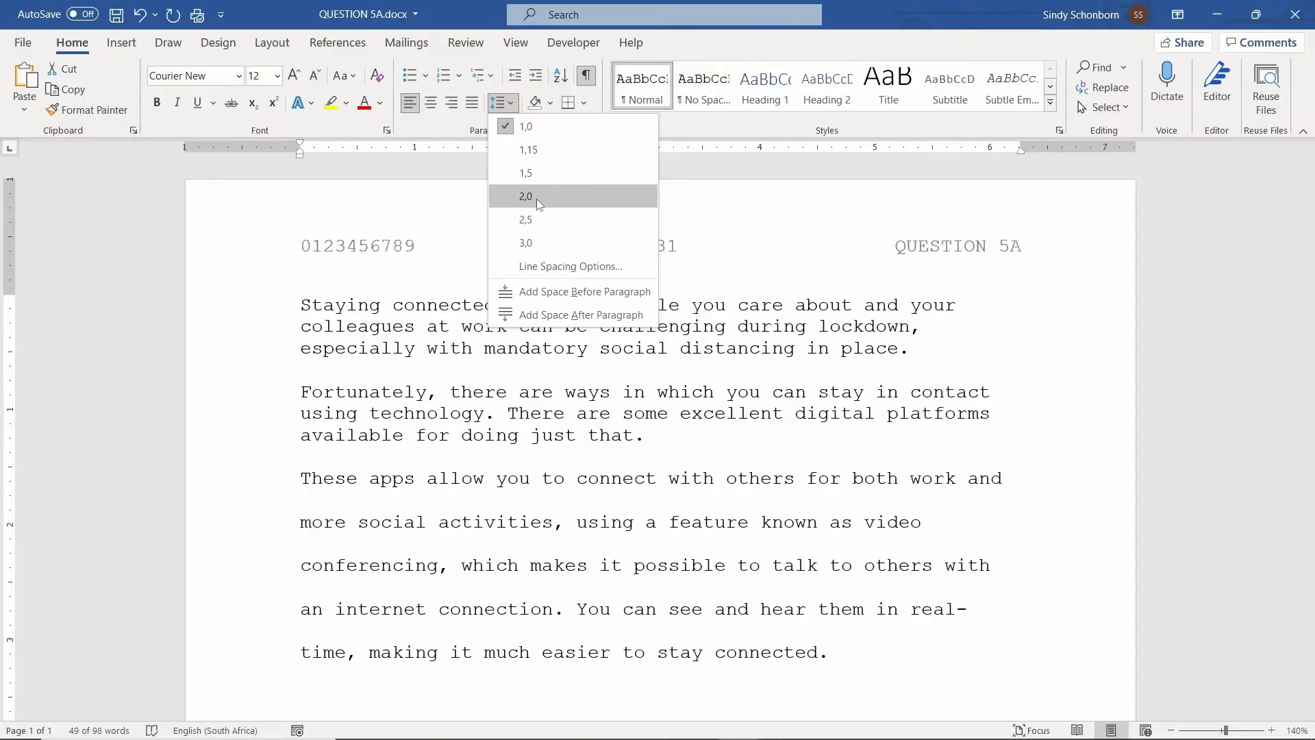
pyautogui.click(459, 126)
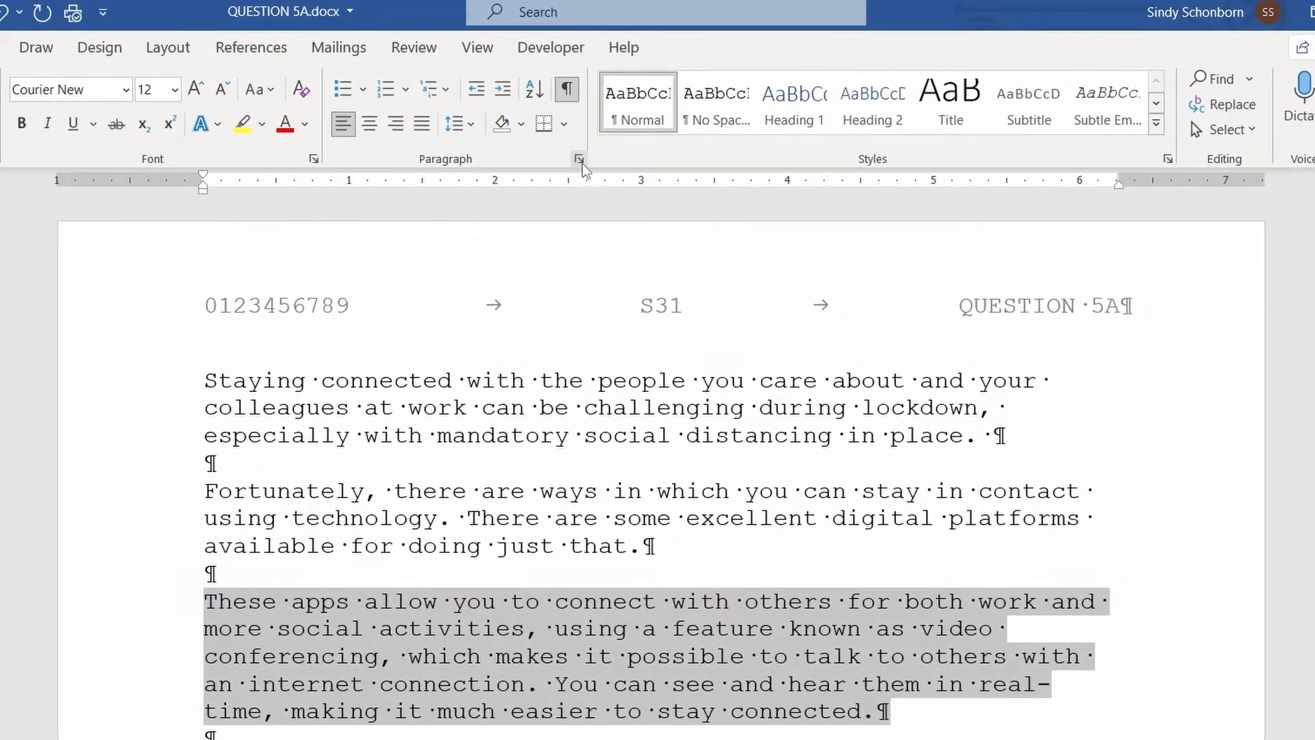
pyautogui.click(579, 158)
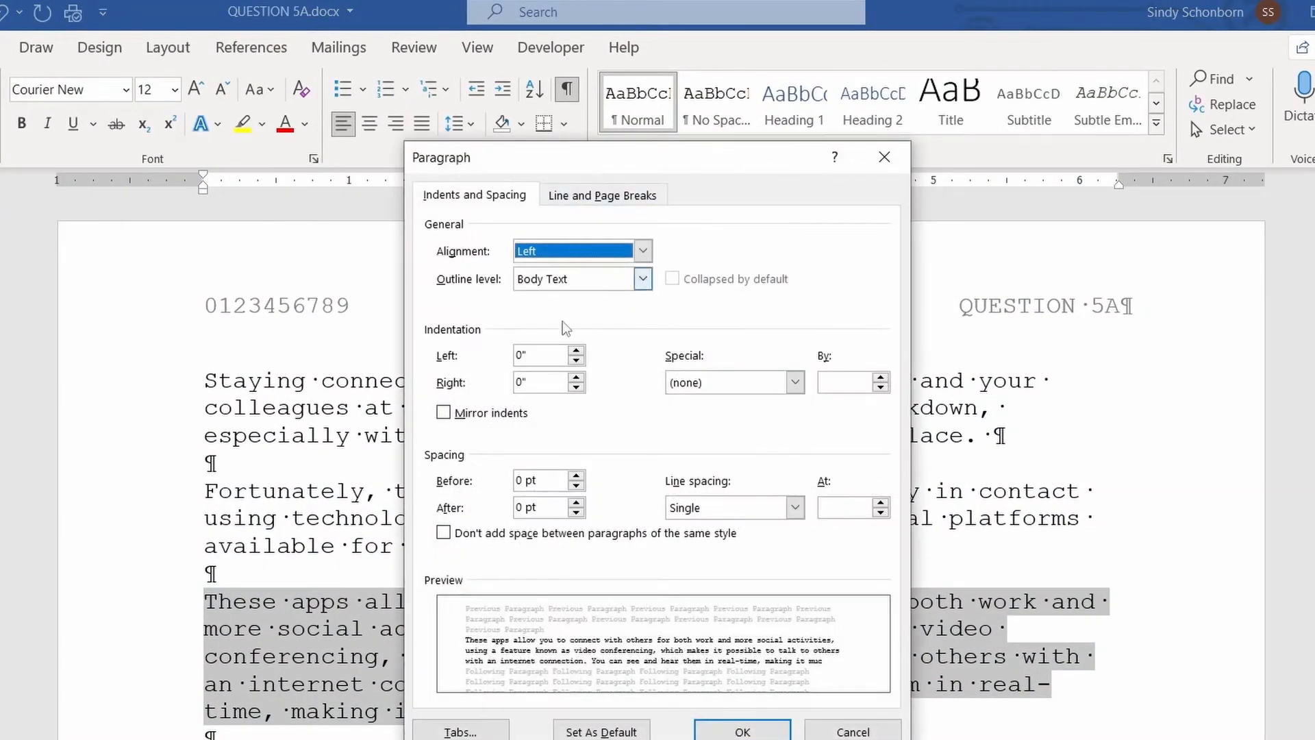
pyautogui.click(709, 515)
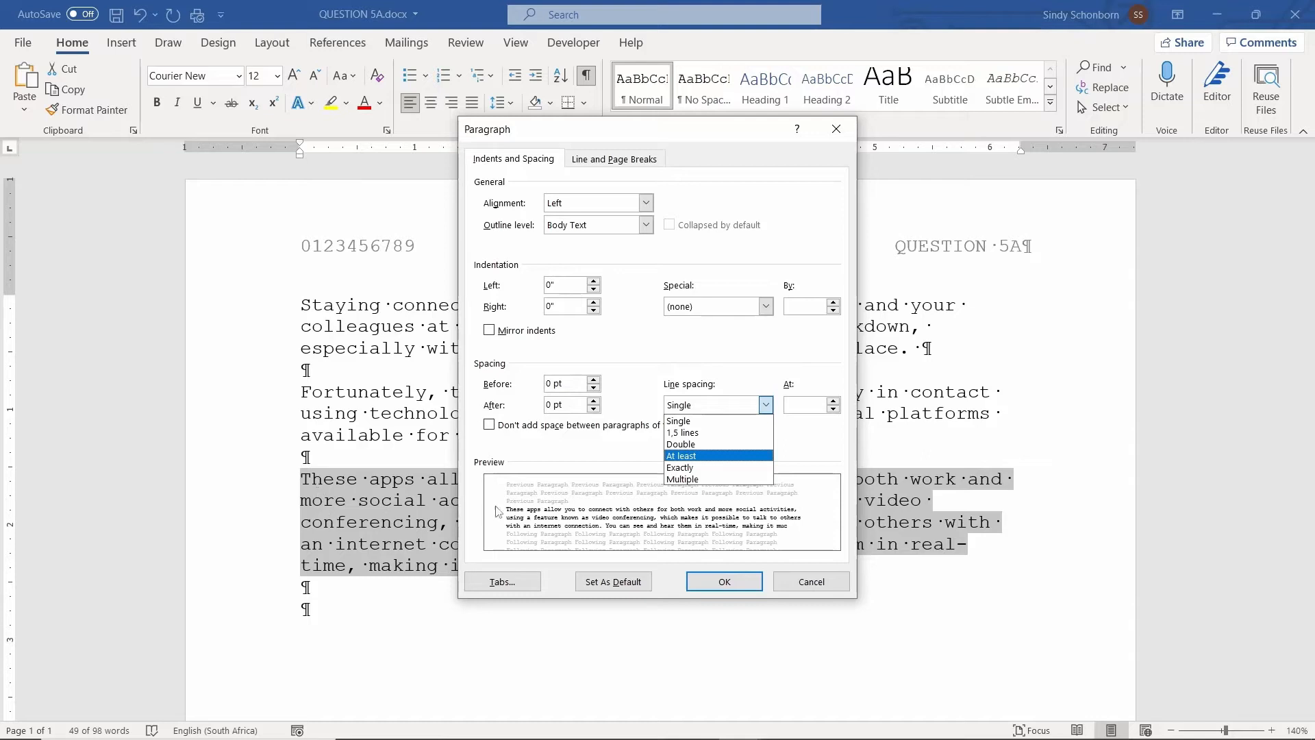
pyautogui.click(680, 445)
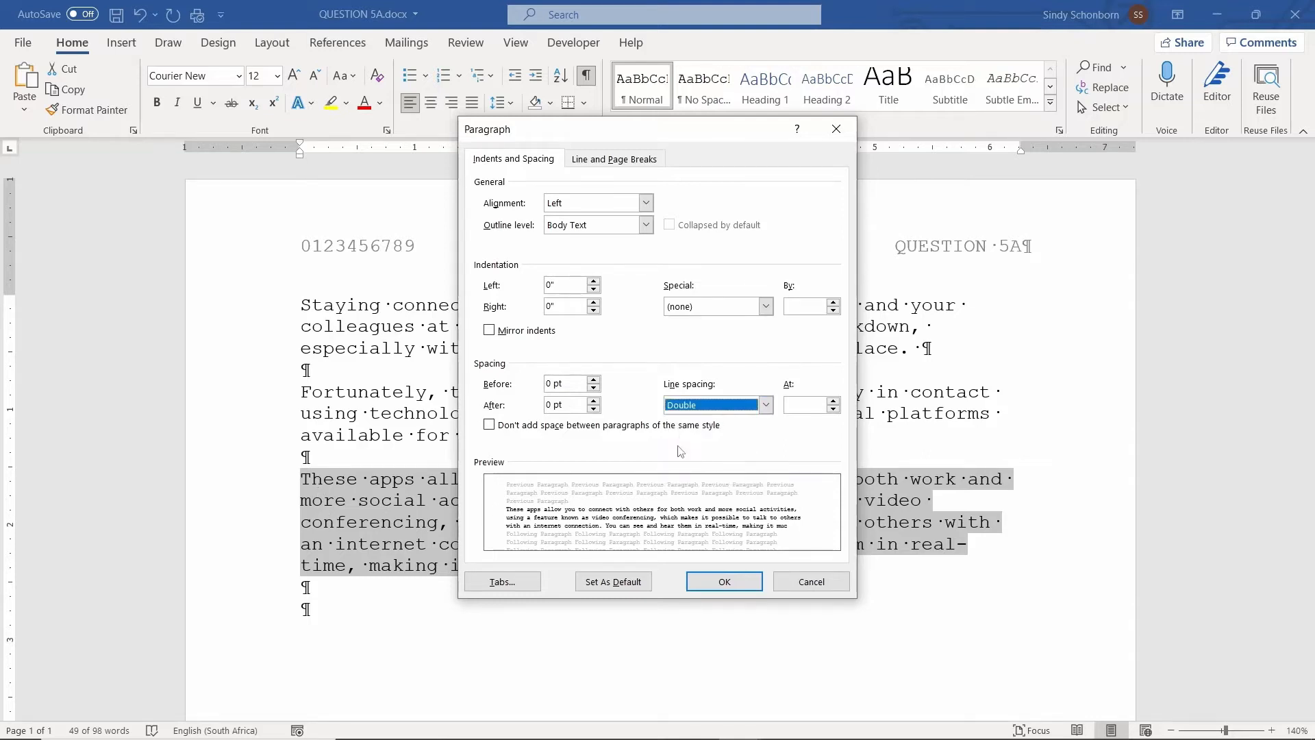
pyautogui.click(725, 582)
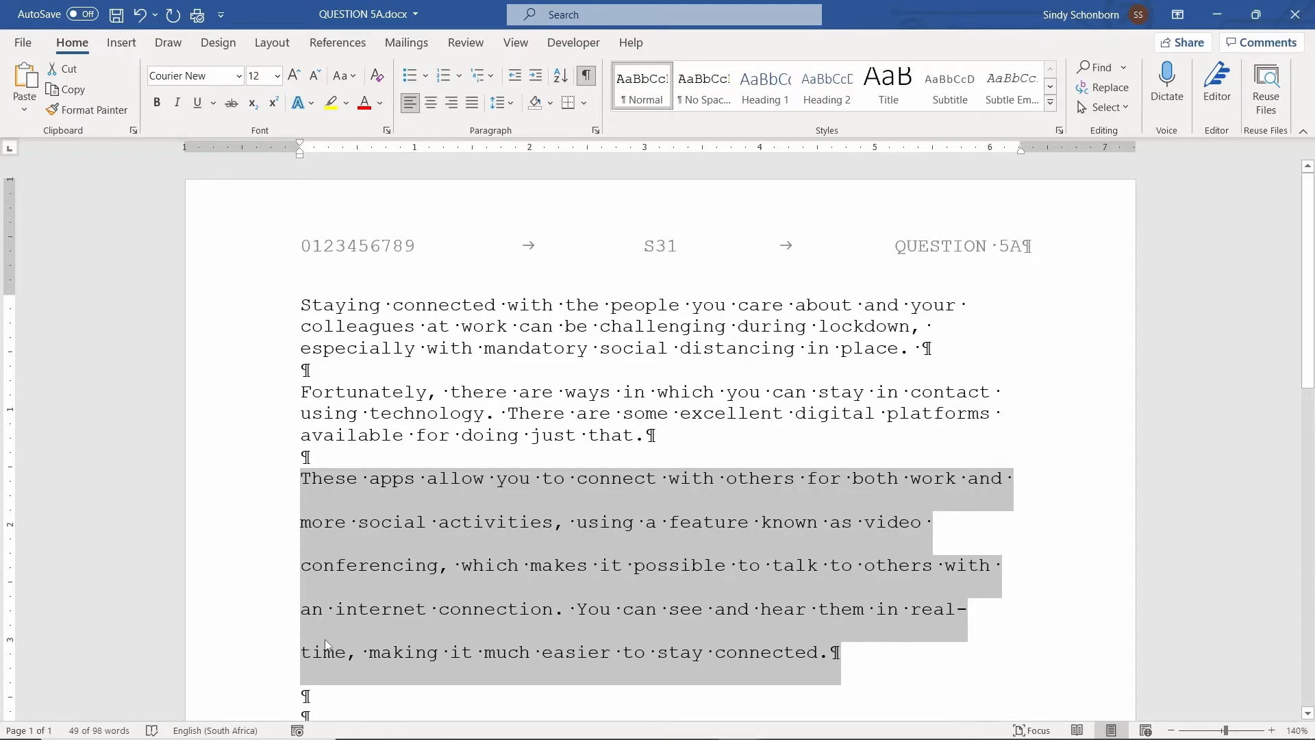
pyautogui.moveTo(559, 738)
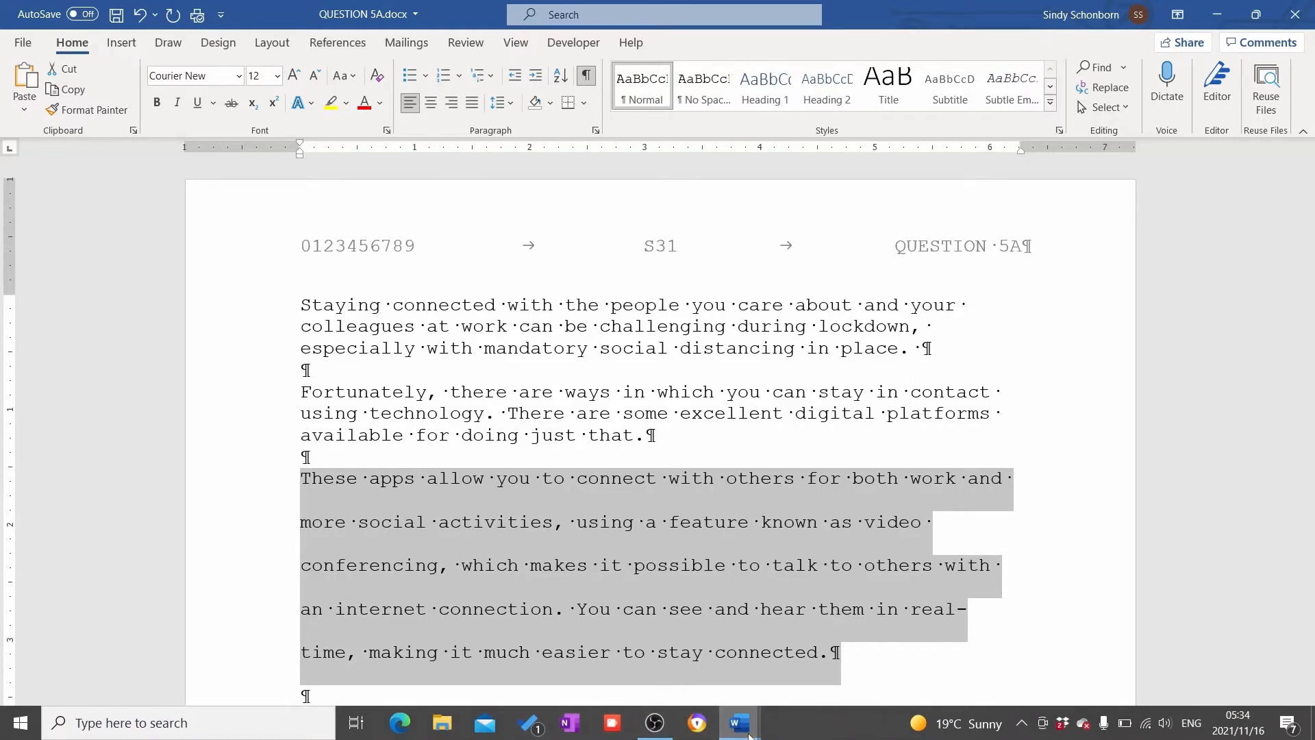
# Read the left-hand margin and saving instructions in the question document, and return to the typed document
pyautogui.moveTo(749, 736)
pyautogui.click(671, 655)
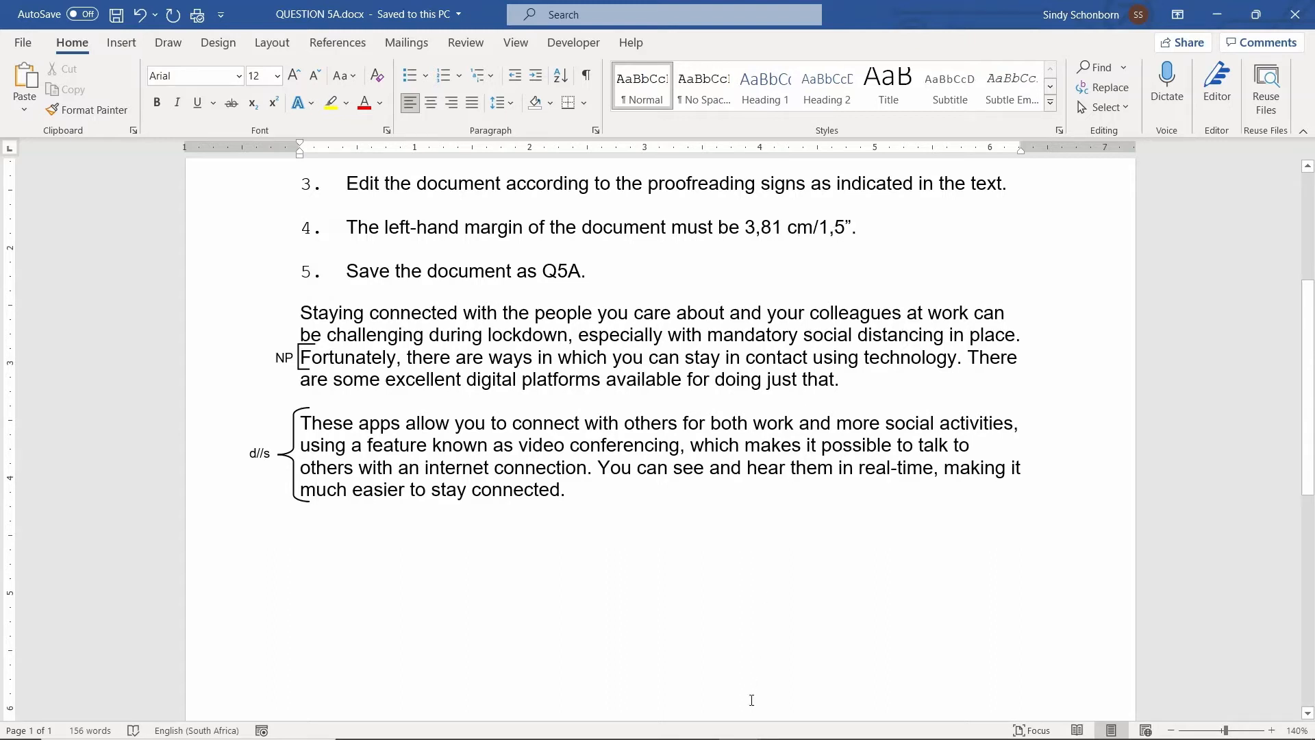
pyautogui.moveTo(741, 738)
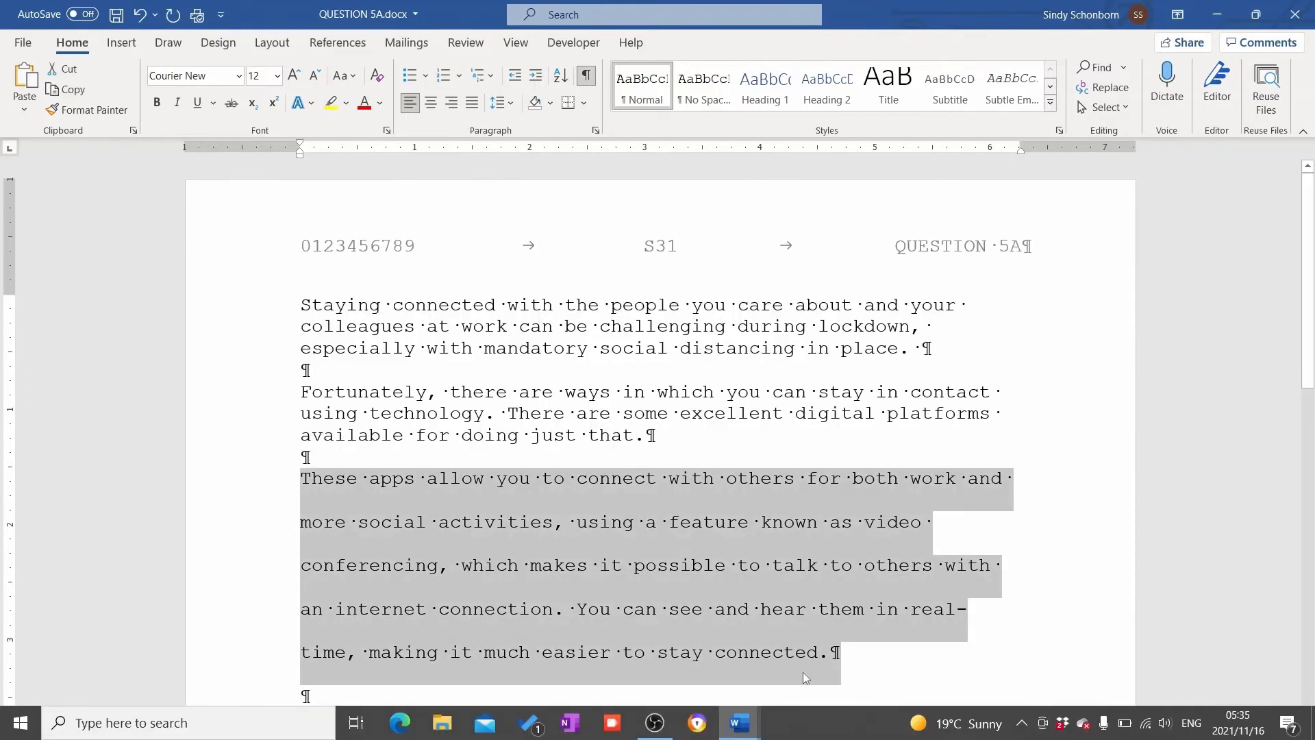
pyautogui.click(802, 672)
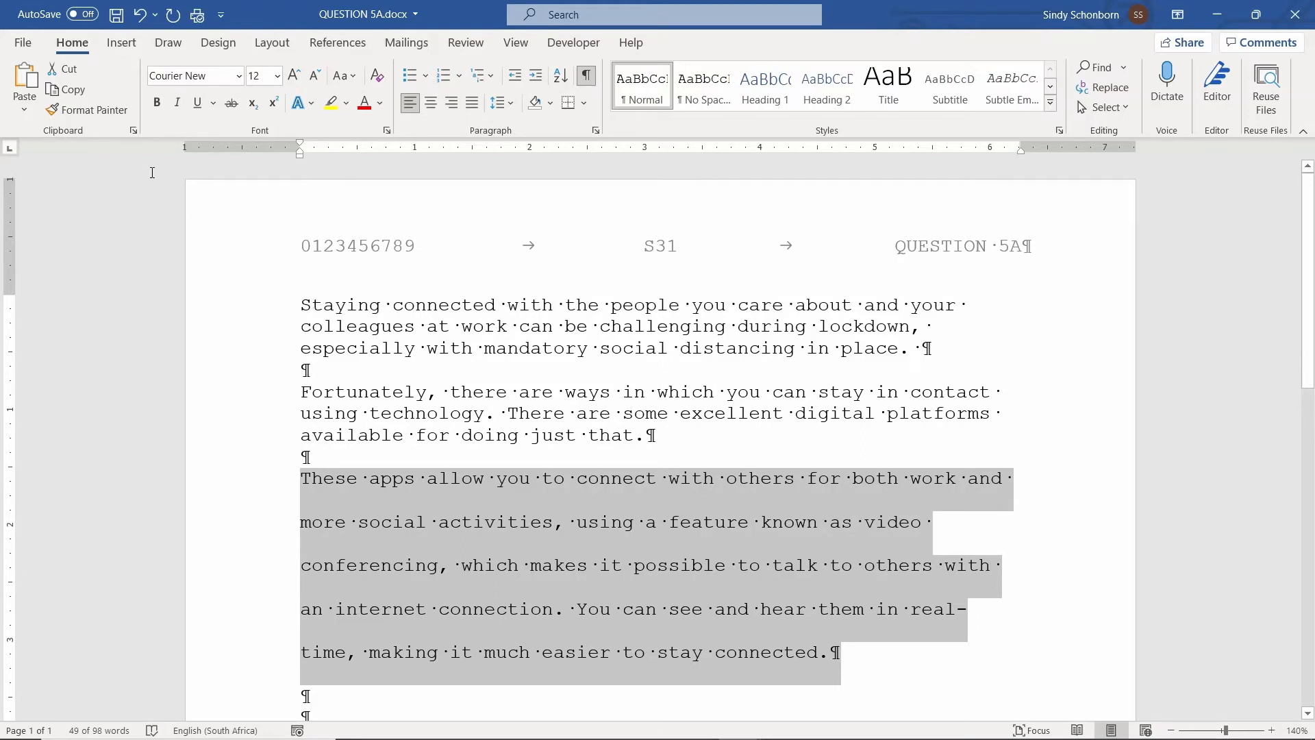
pyautogui.click(306, 299)
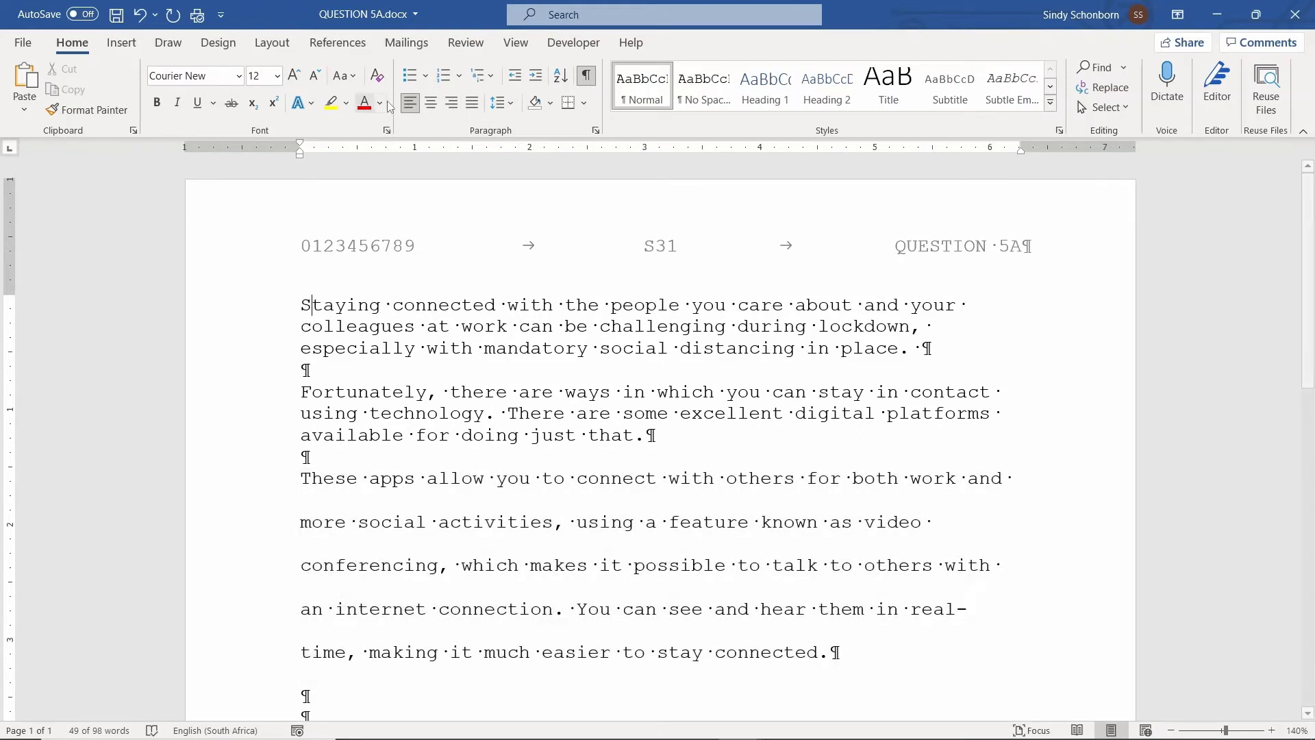
pyautogui.click(274, 44)
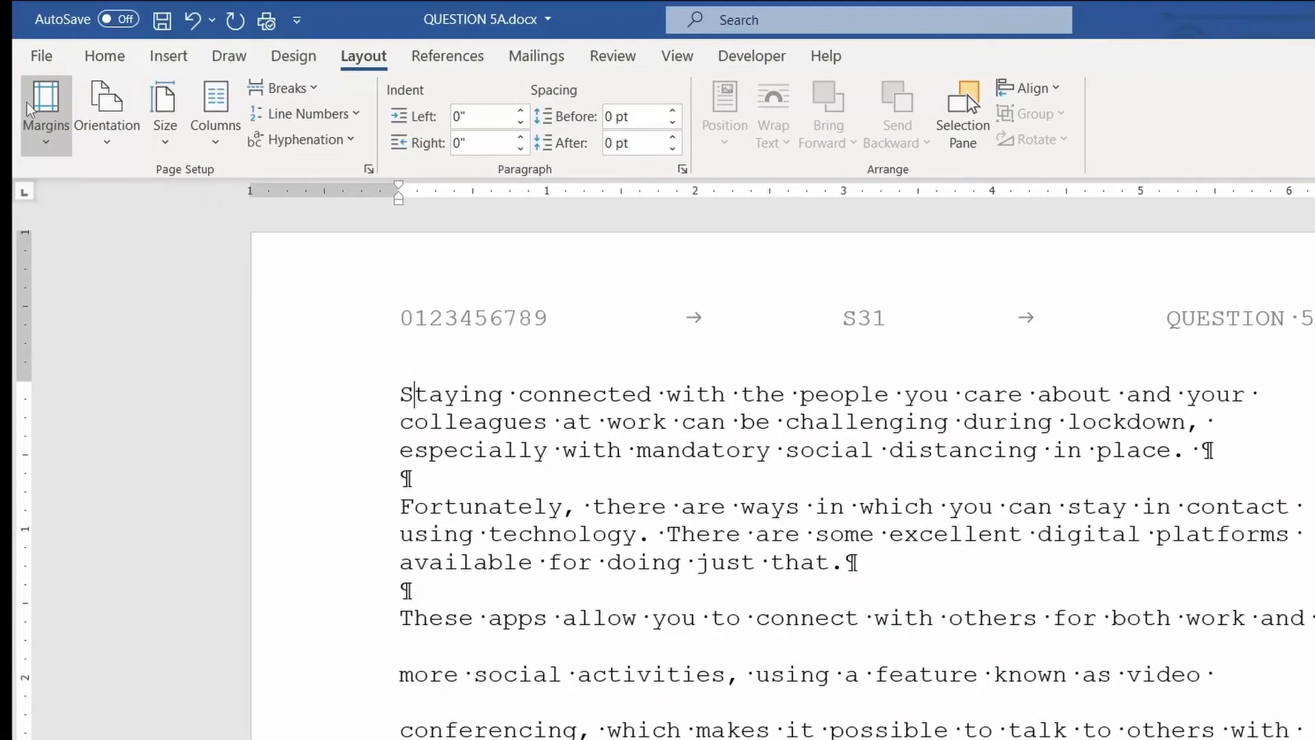
pyautogui.click(31, 108)
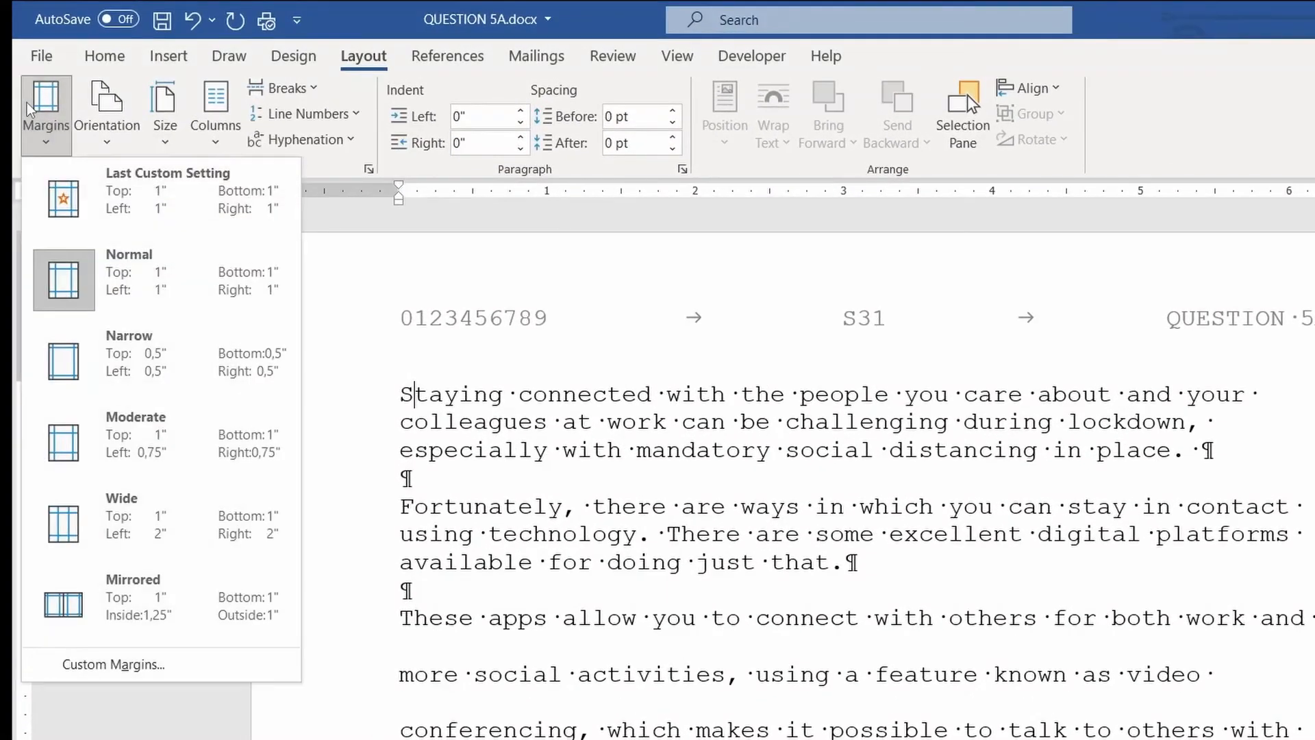
pyautogui.click(175, 678)
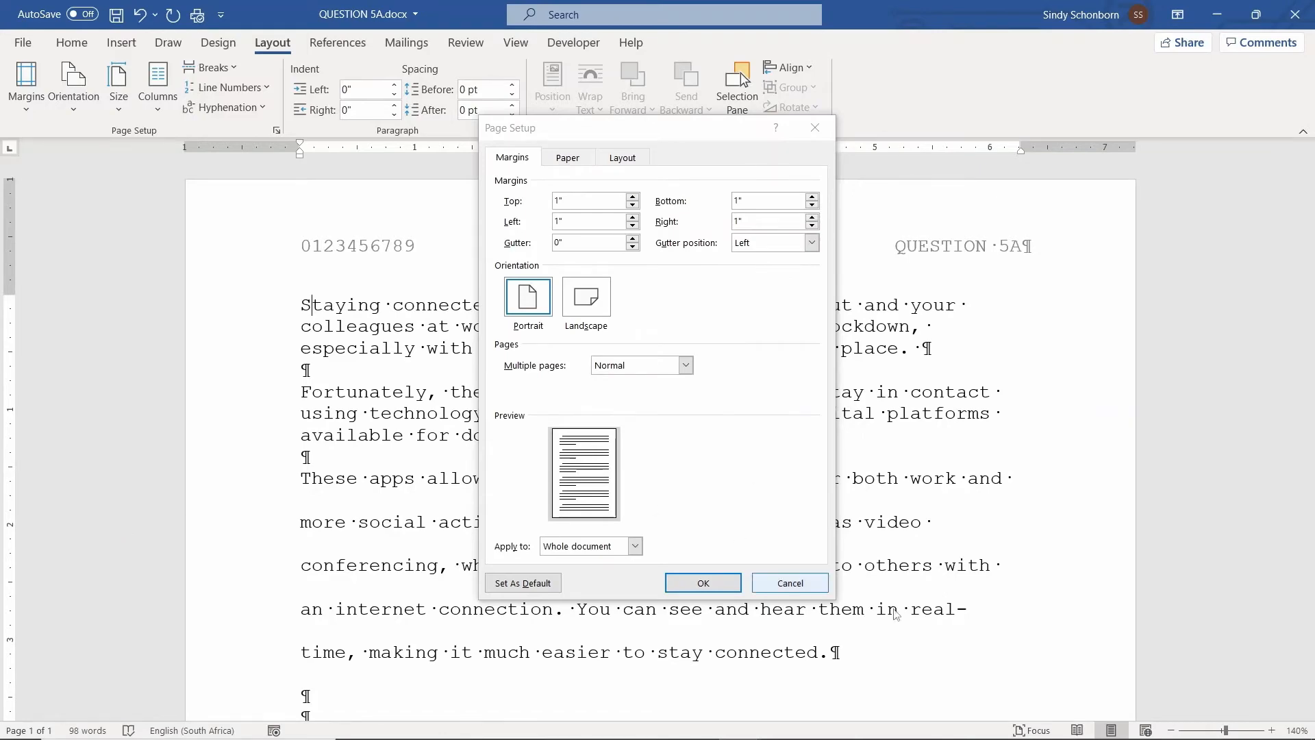
pyautogui.click(791, 582)
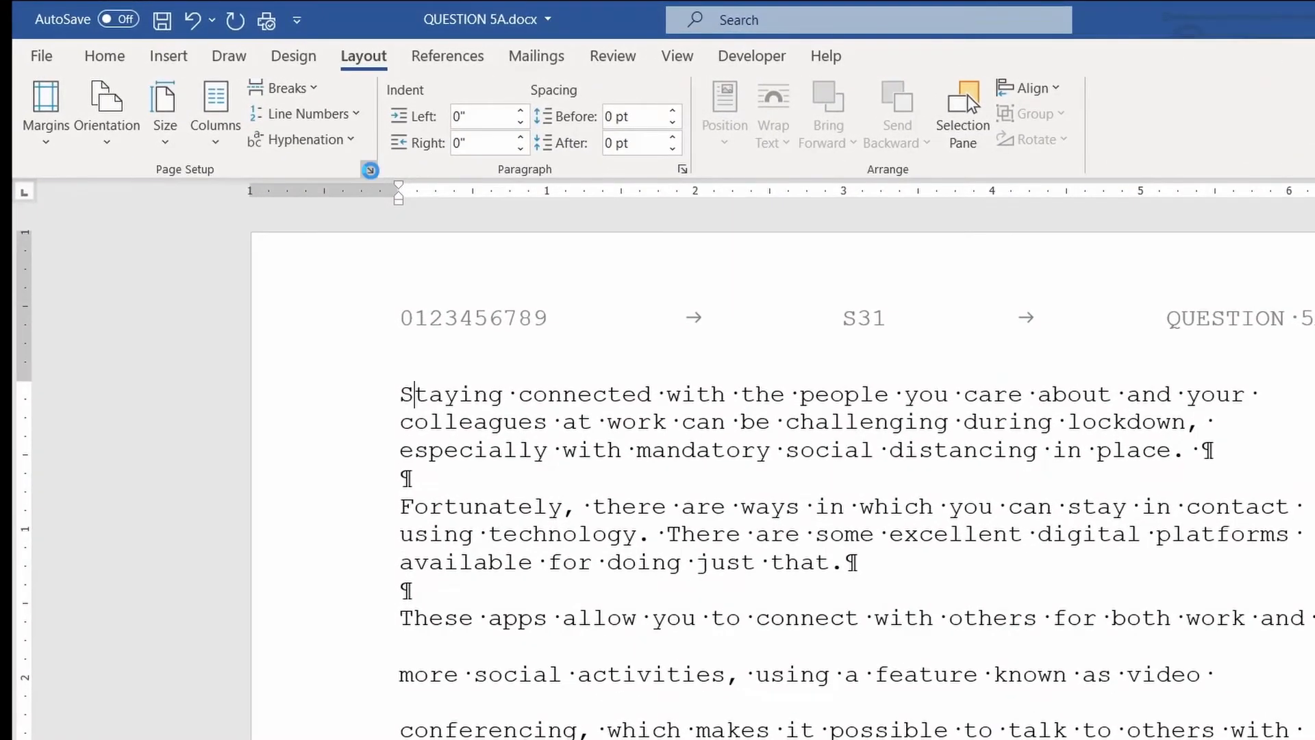
# Set the left page margin to 1,5" for the whole document
pyautogui.click(365, 169)
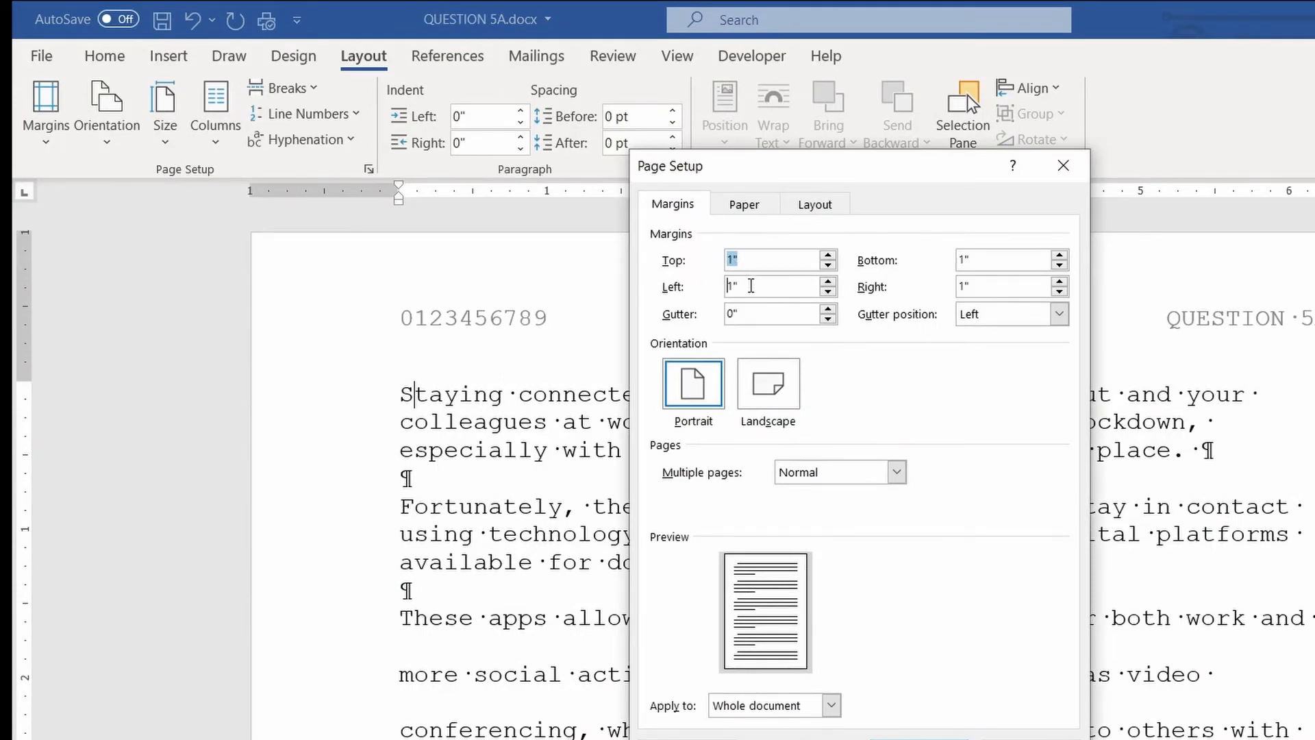
pyautogui.click(751, 286)
pyautogui.click(828, 281)
pyautogui.click(828, 282)
pyautogui.click(829, 282)
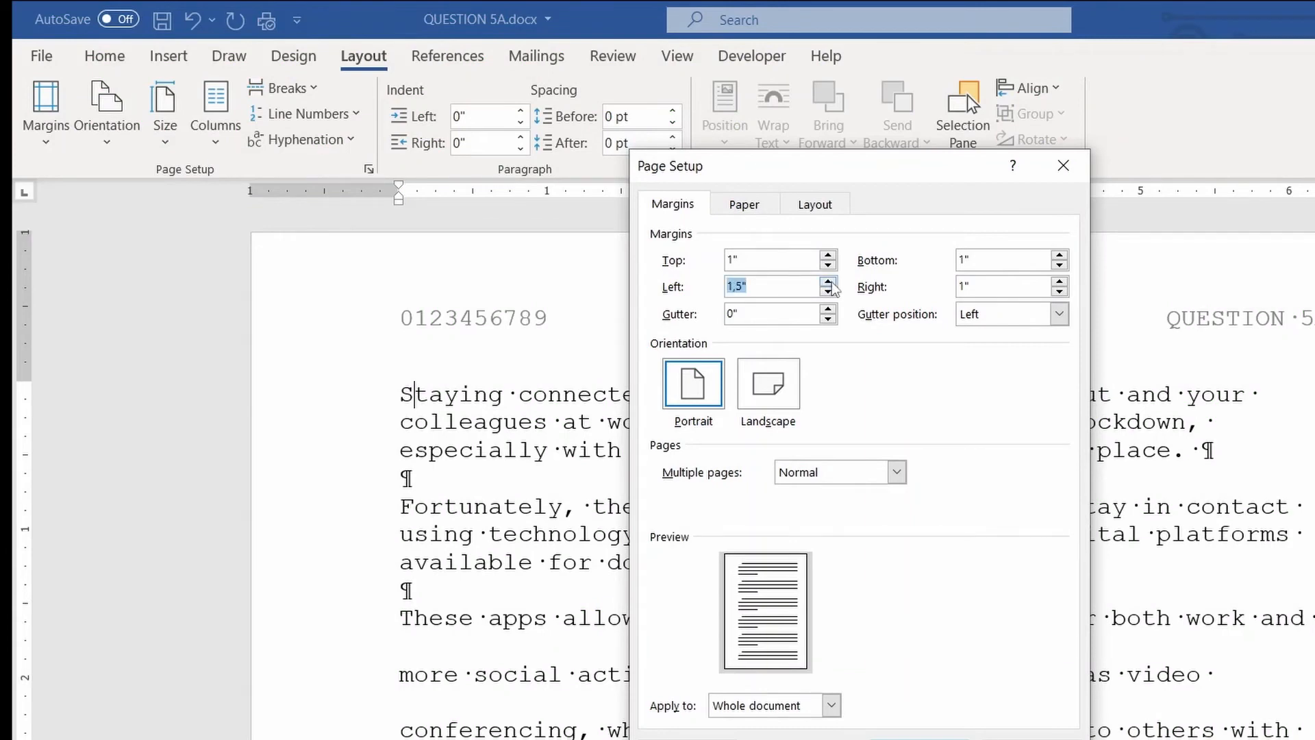
pyautogui.click(829, 282)
pyautogui.click(828, 291)
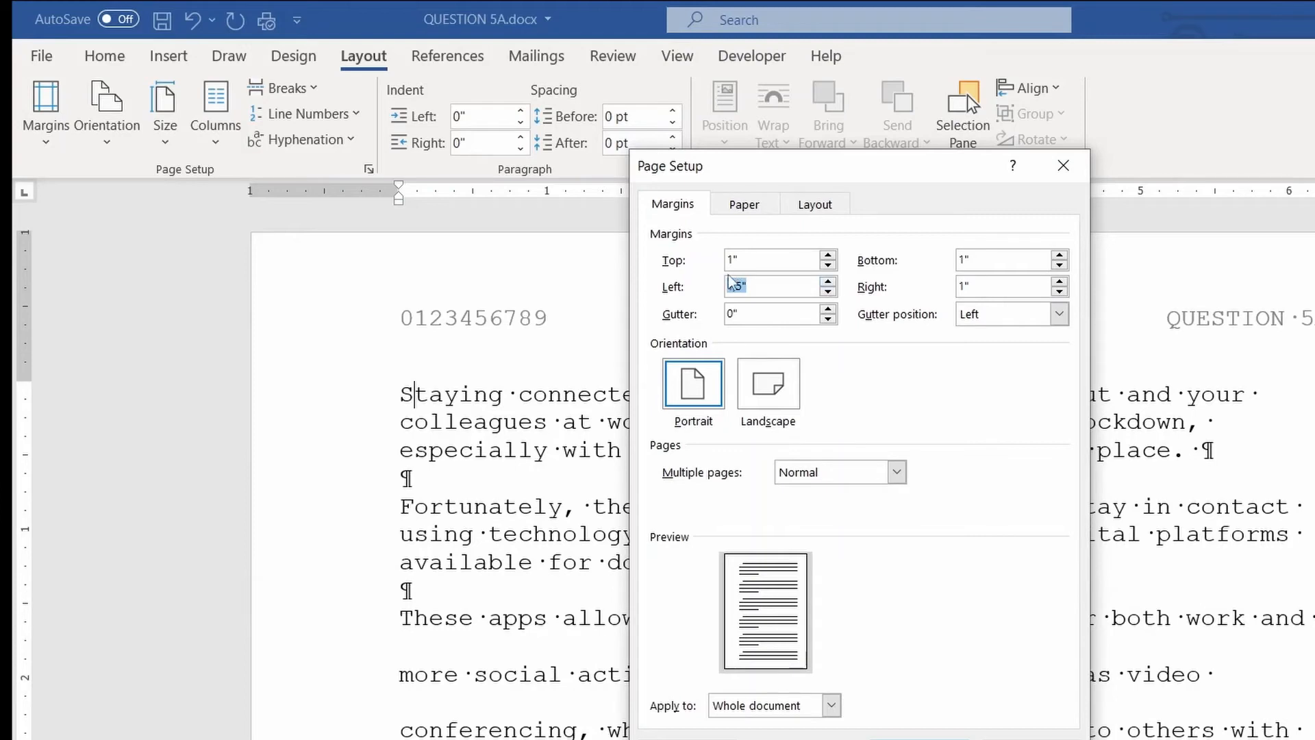
pyautogui.click(829, 292)
pyautogui.click(738, 287)
pyautogui.write(',5')
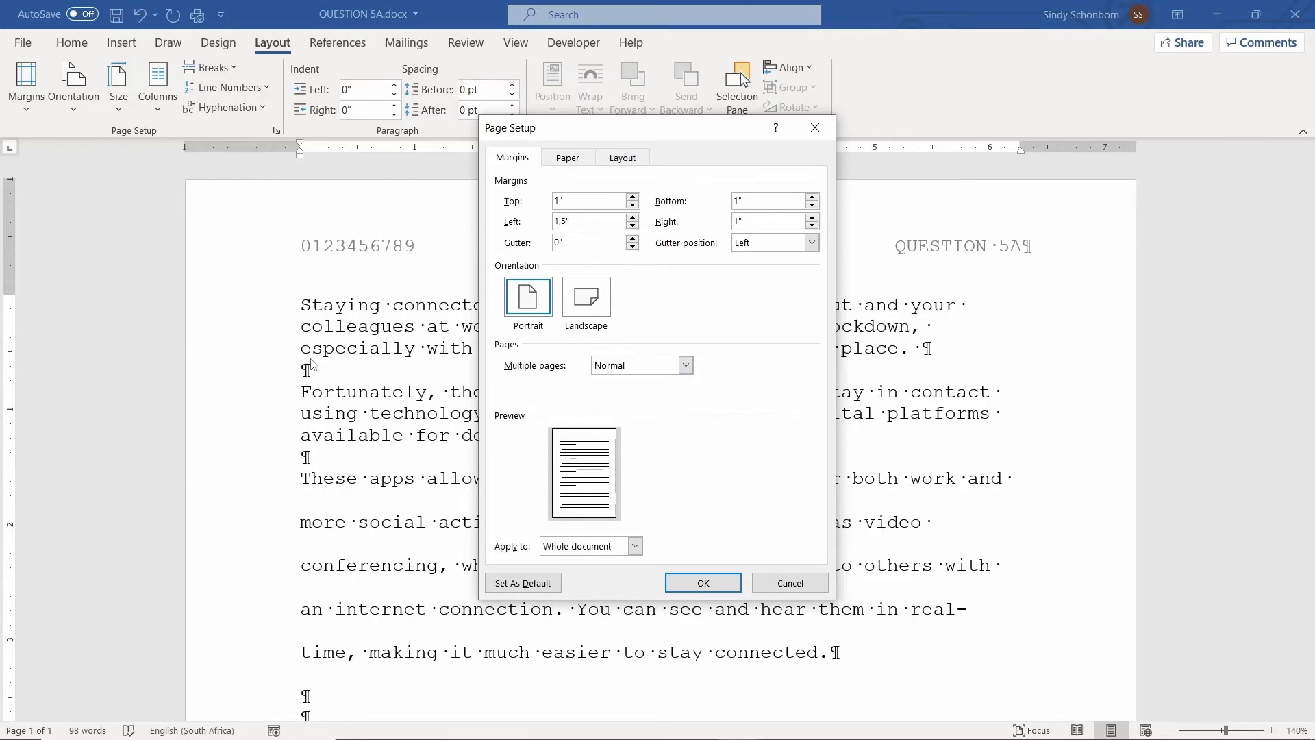
pyautogui.click(728, 588)
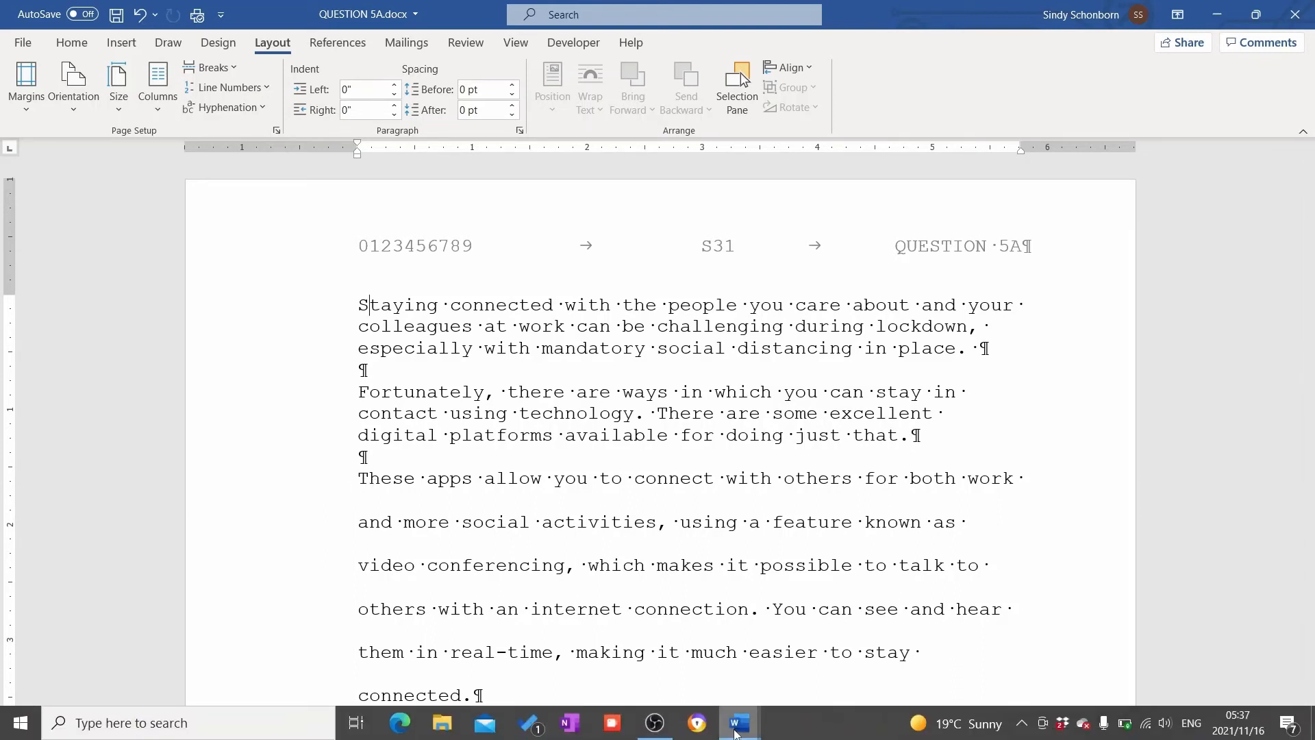
# Check the saving instruction in the question document and go back to the typed document
pyautogui.moveTo(735, 732)
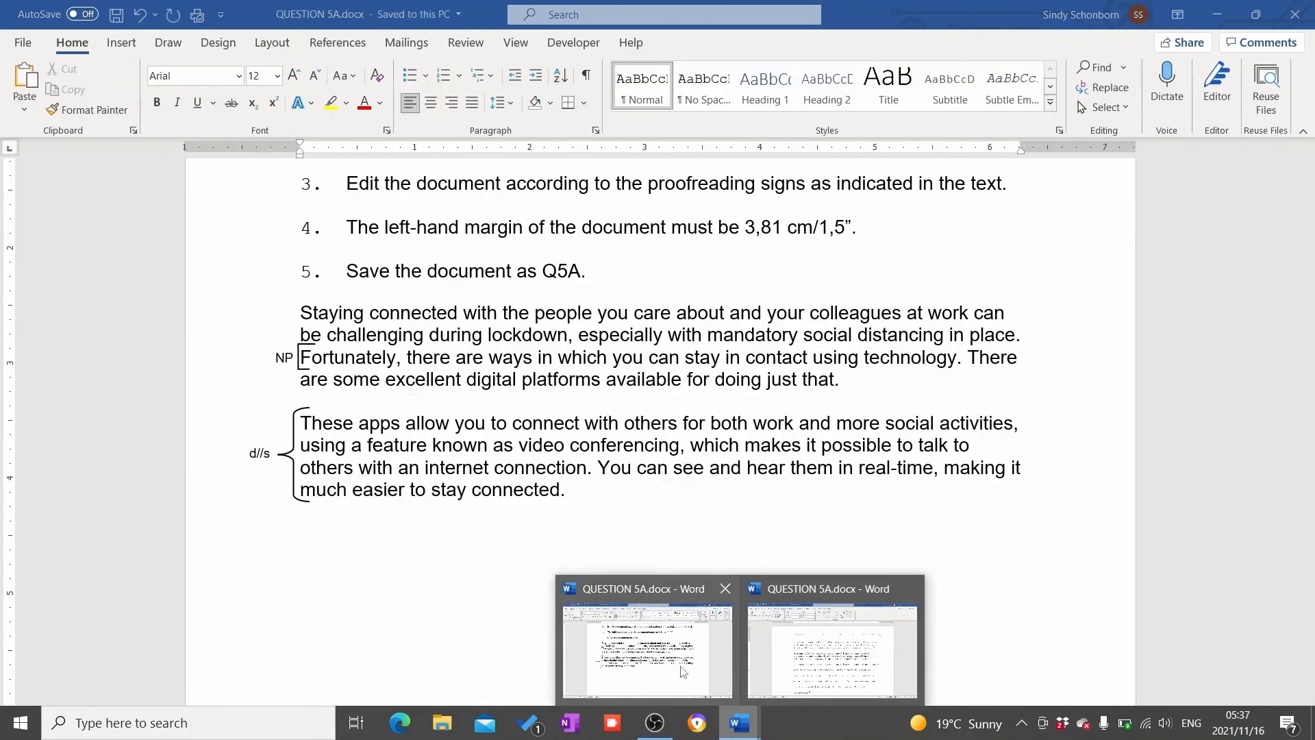
pyautogui.click(682, 672)
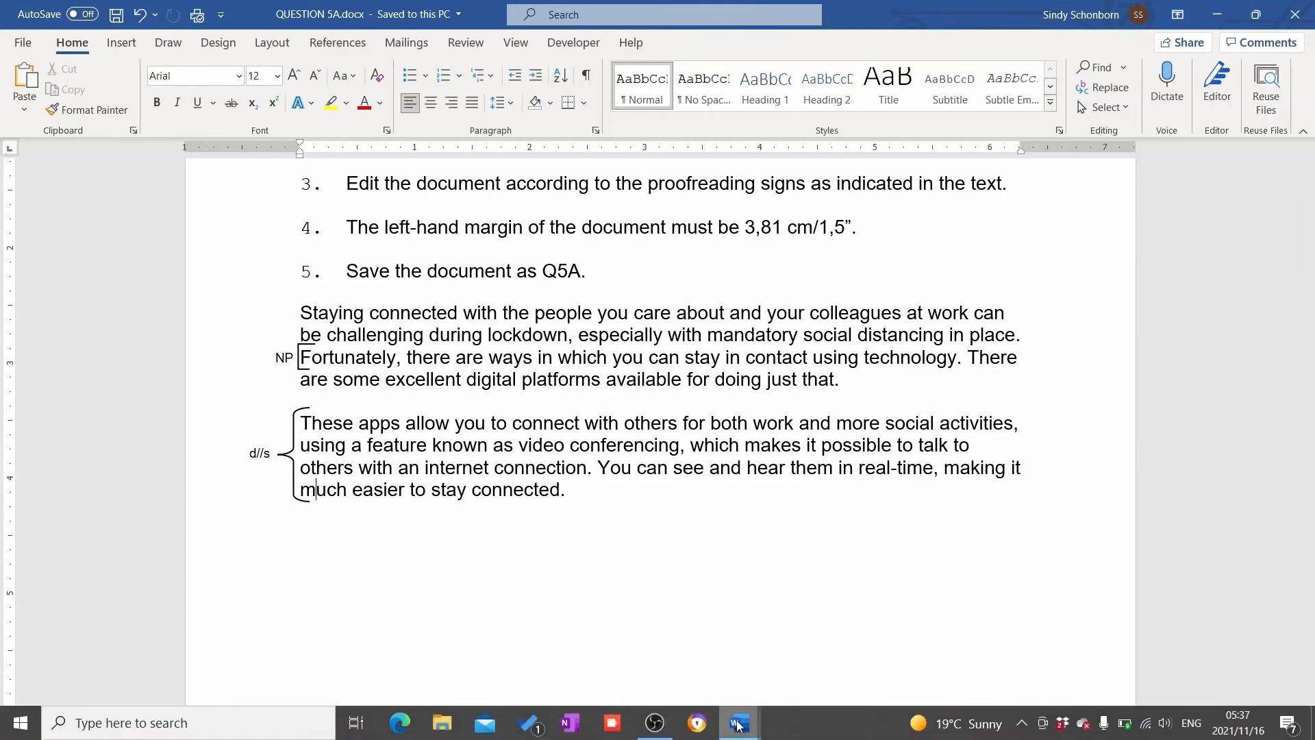
pyautogui.moveTo(738, 724)
pyautogui.click(799, 674)
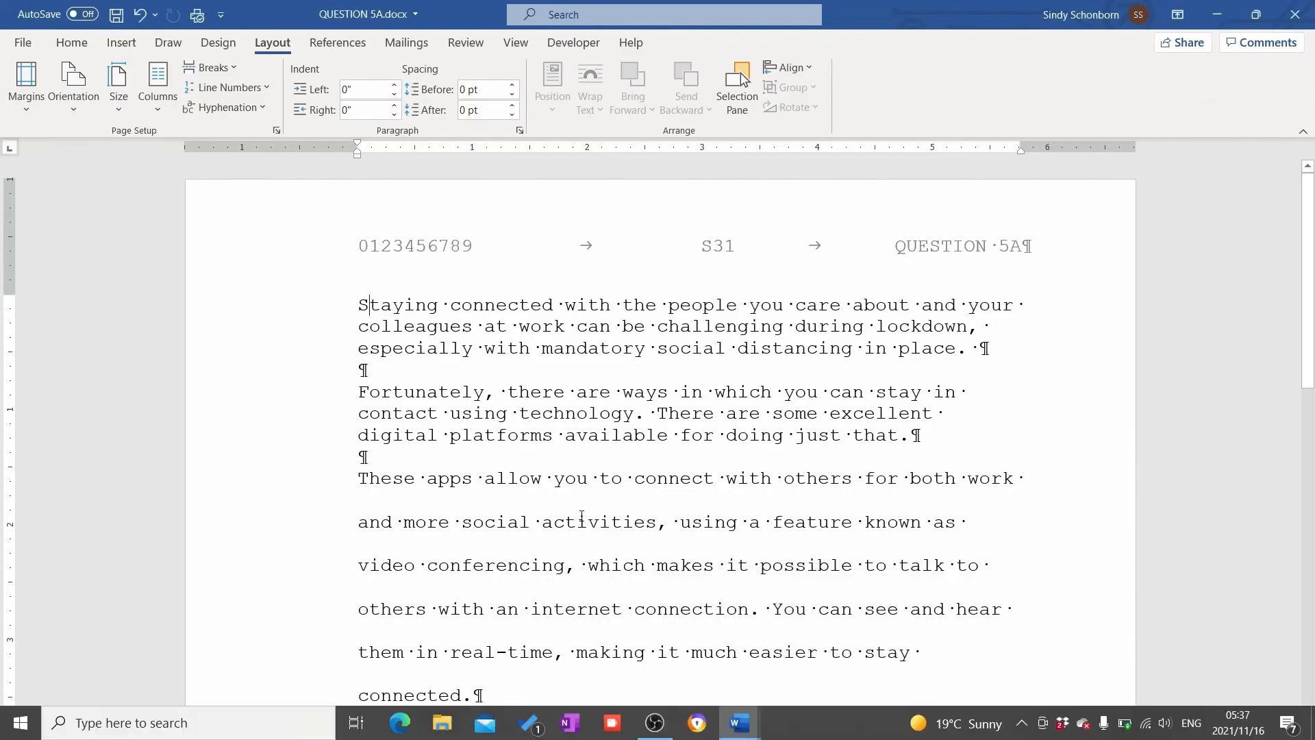
# Save the typed document as QUESTION 5A.docx in the ICP N4 folder on the USB drive
pyautogui.click(20, 42)
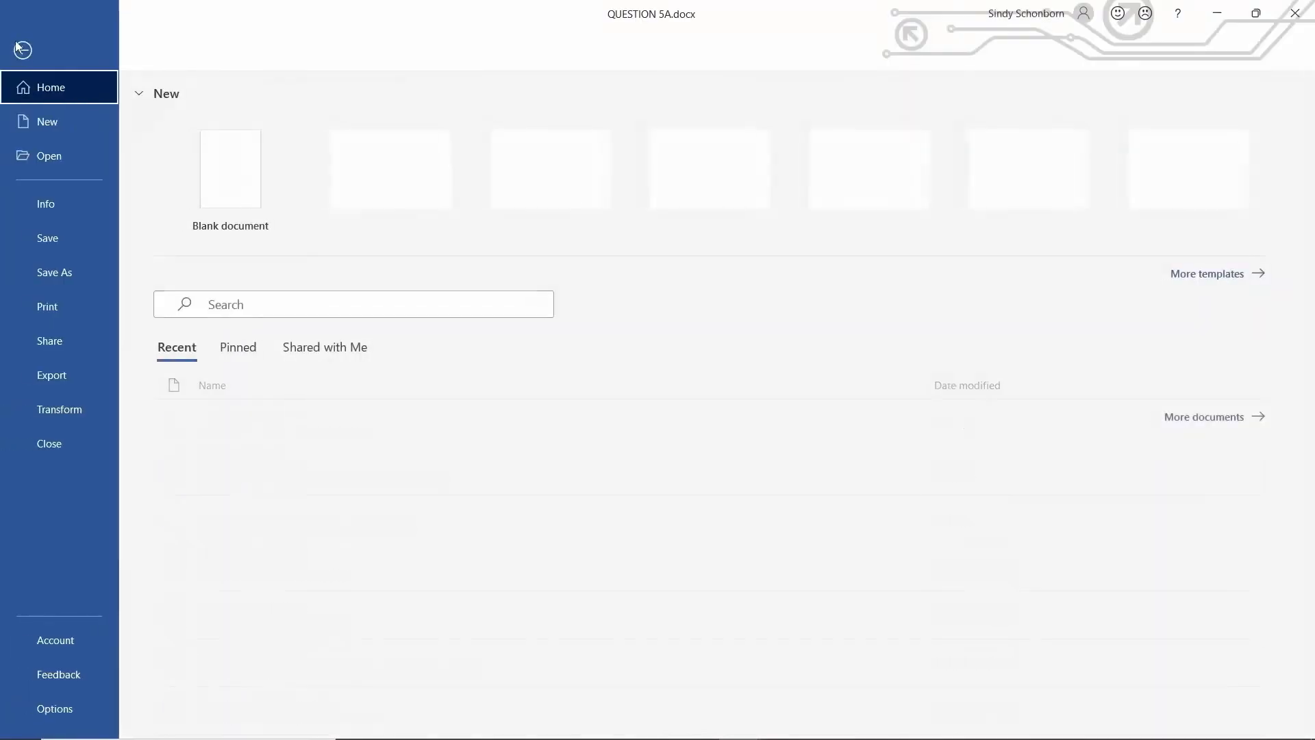
pyautogui.click(67, 279)
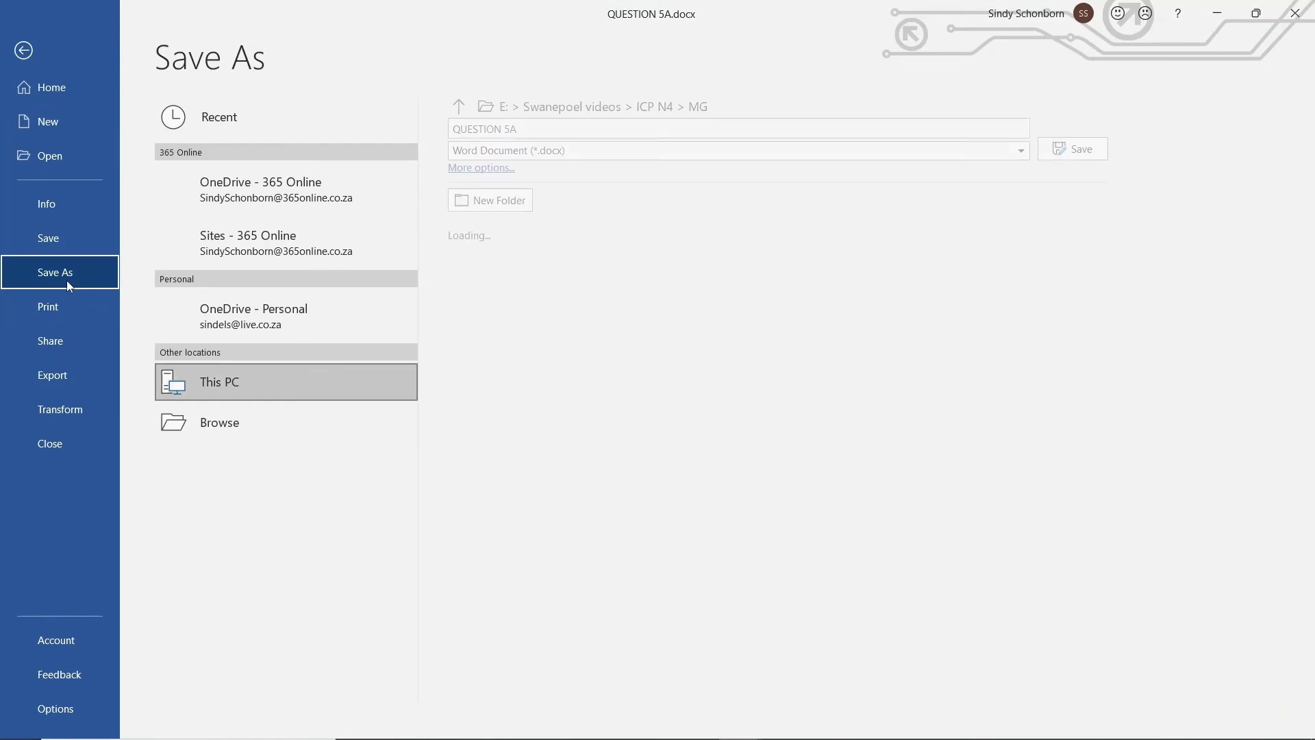
pyautogui.click(214, 435)
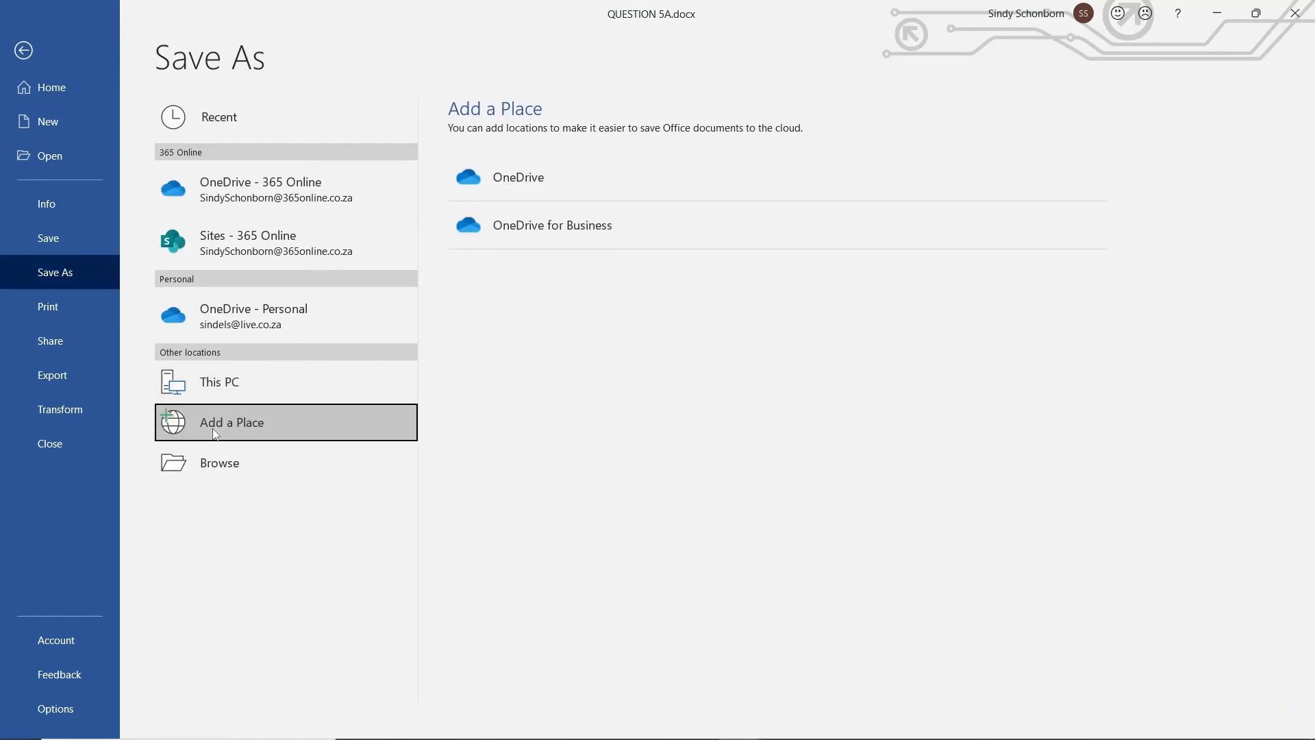
pyautogui.click(228, 466)
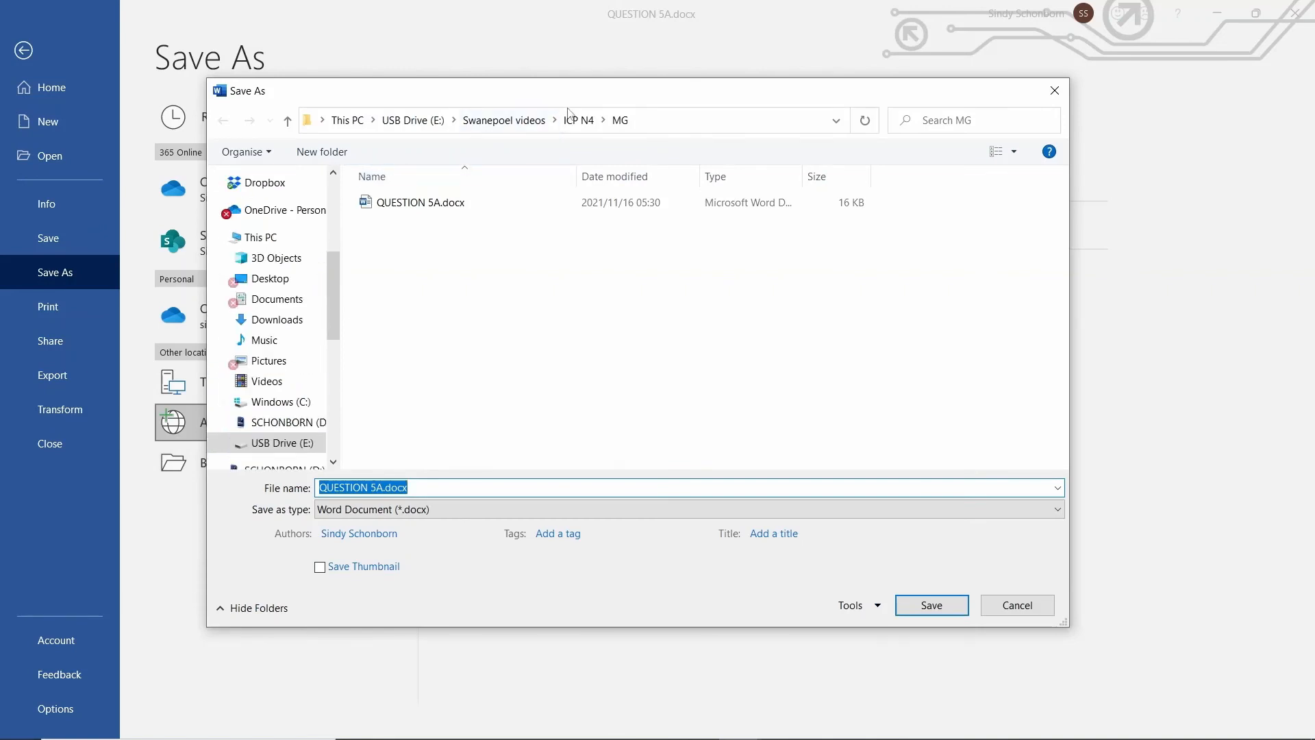
pyautogui.click(579, 124)
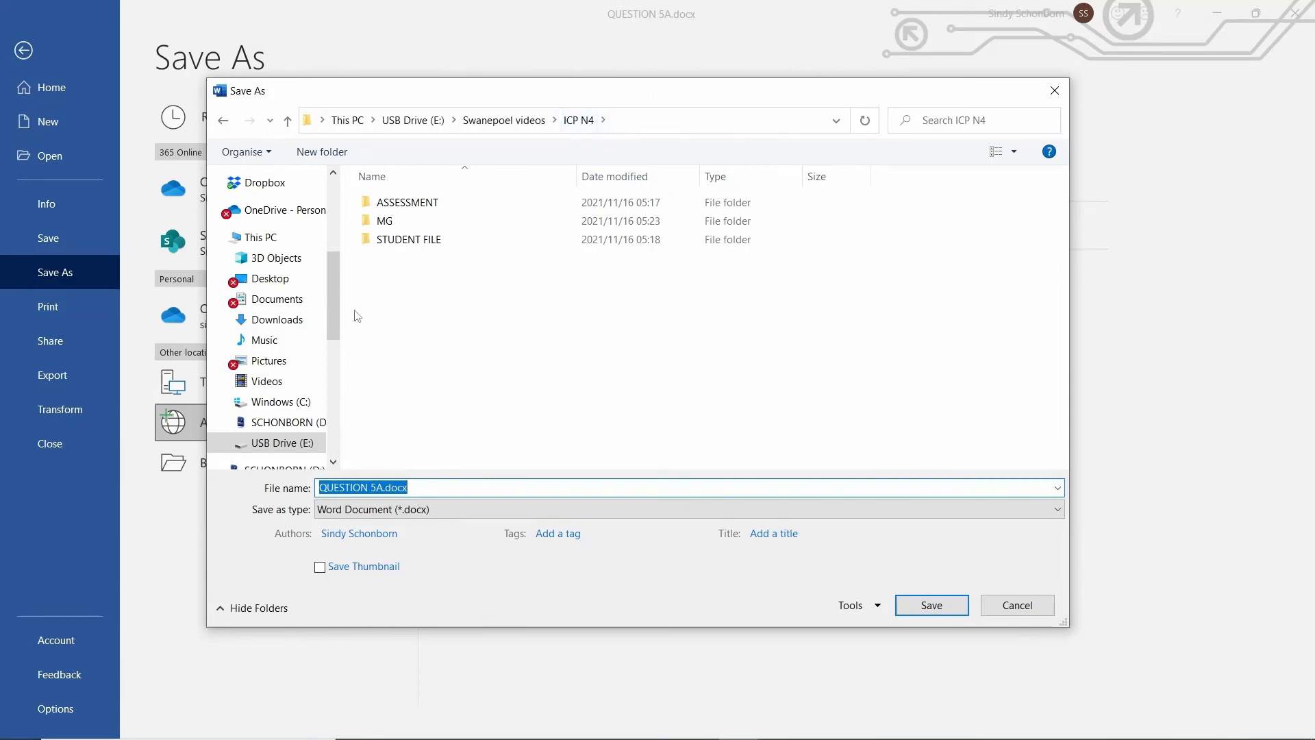
pyautogui.click(933, 605)
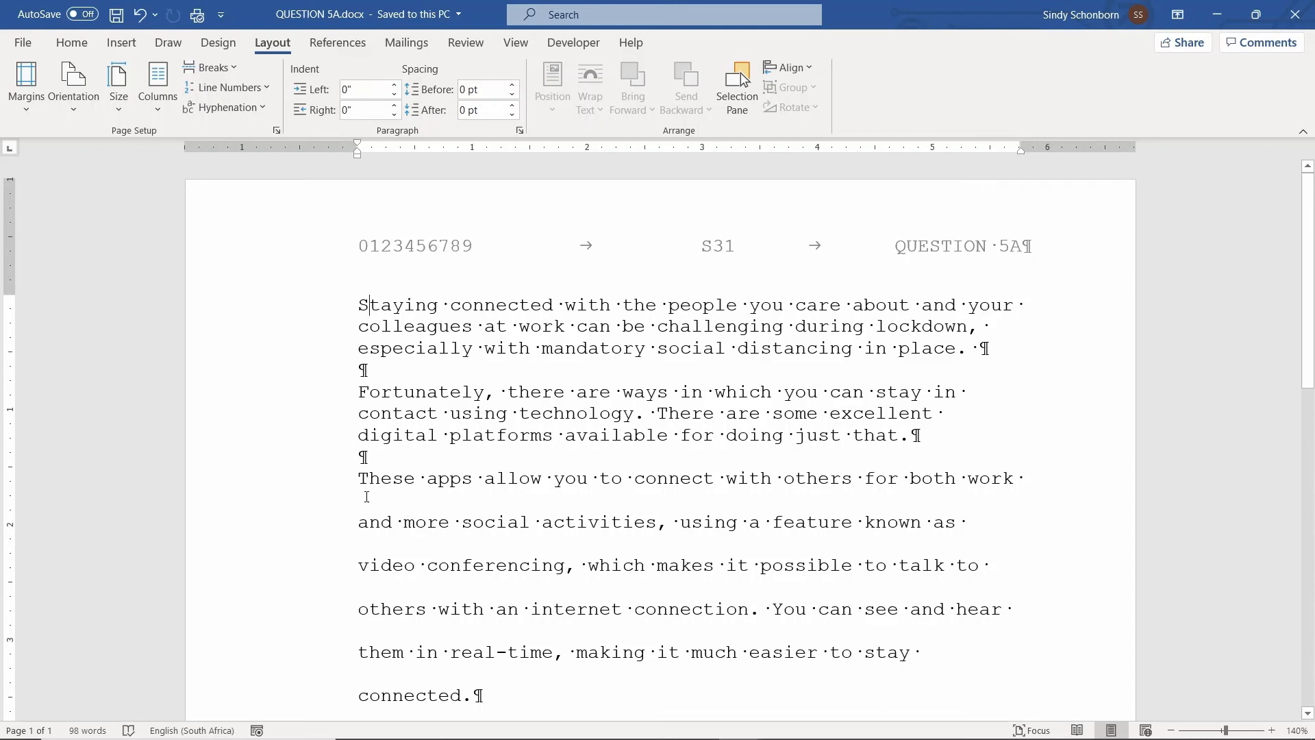
# Check the line spacing setting of the paragraph beginning "These apps allow you to connect"
pyautogui.moveTo(359, 480); pyautogui.dragTo(483, 694)
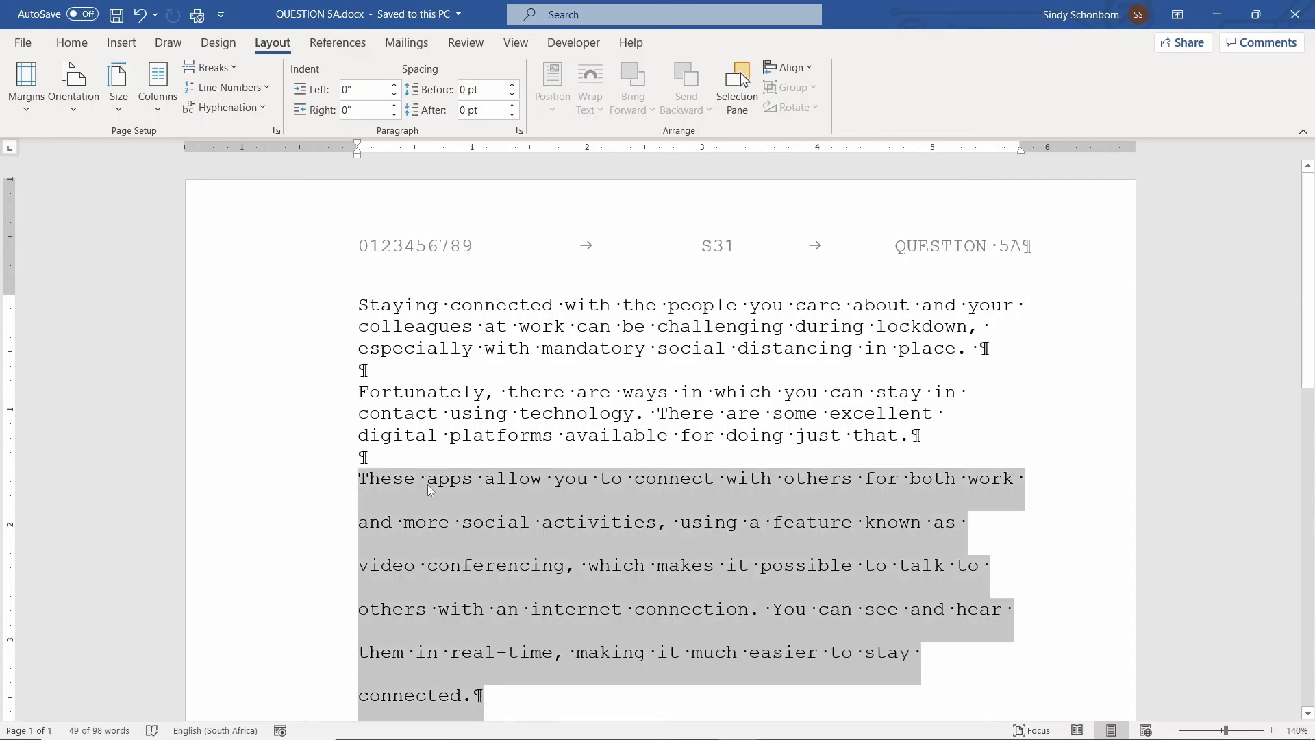
pyautogui.click(72, 43)
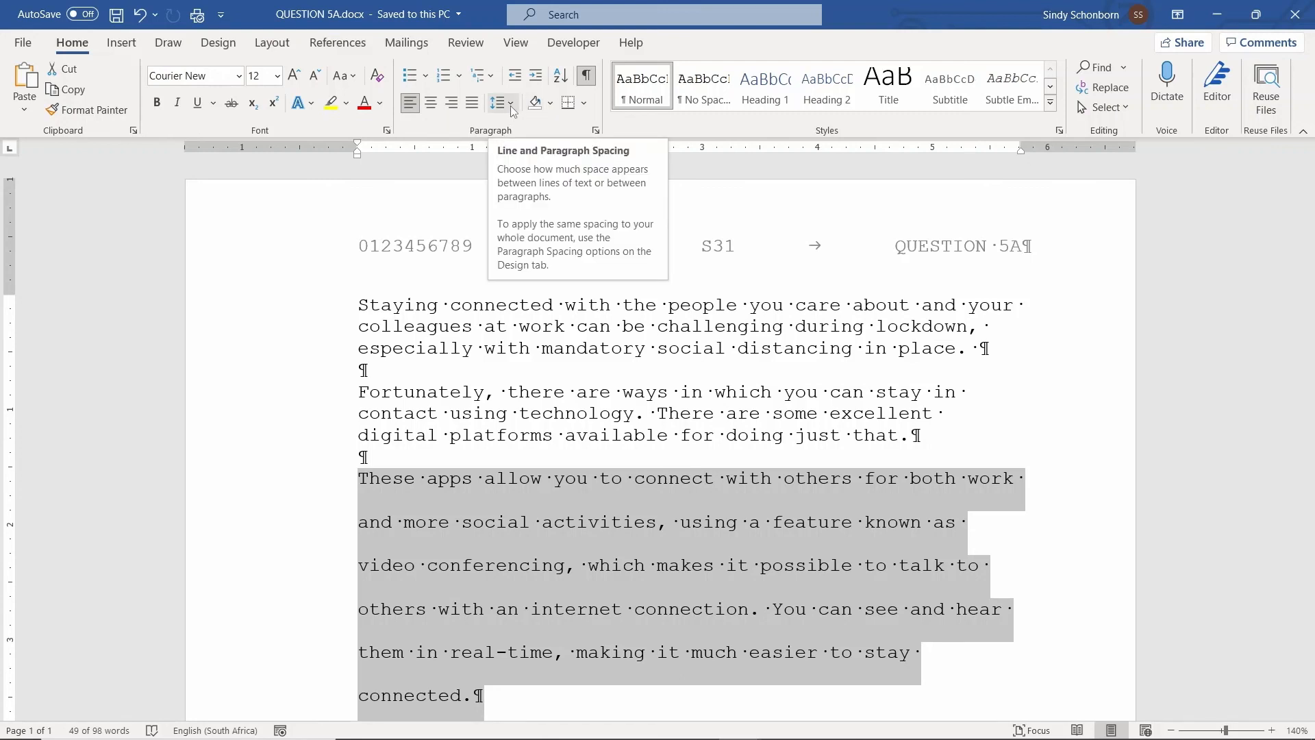
pyautogui.click(596, 132)
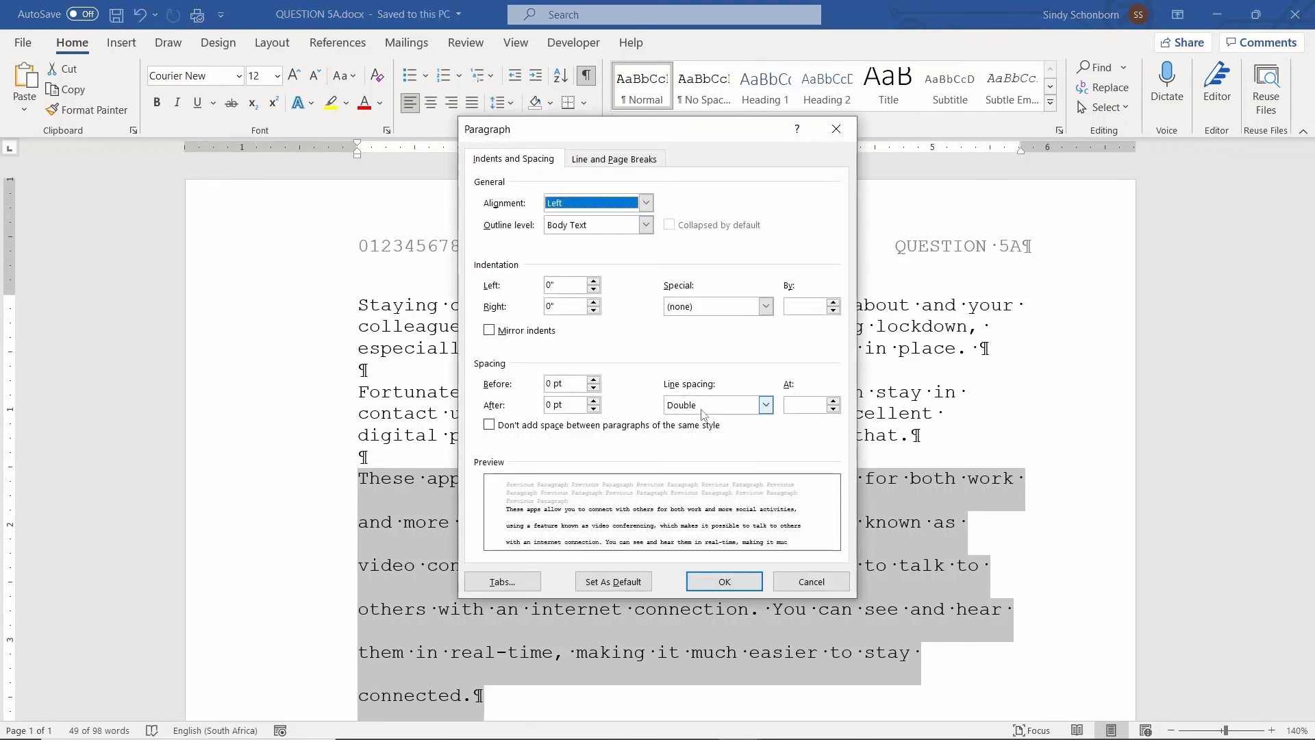
pyautogui.click(727, 582)
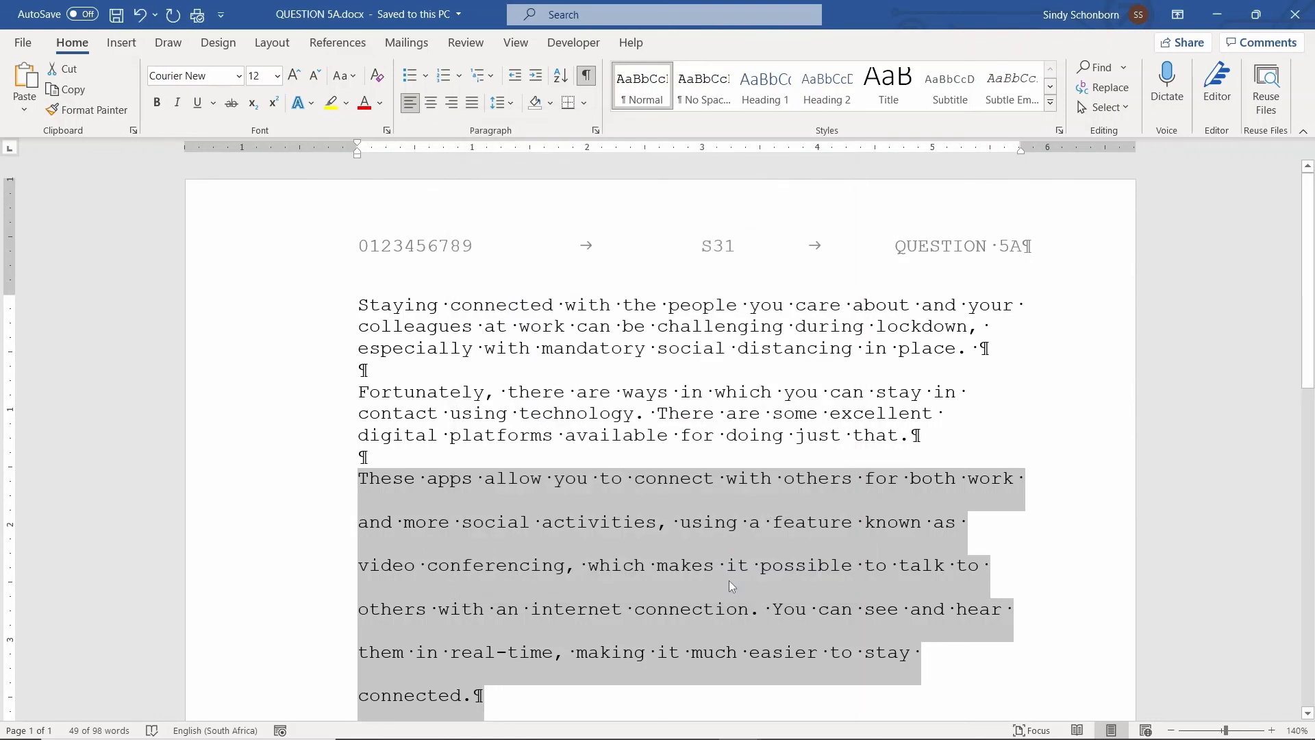